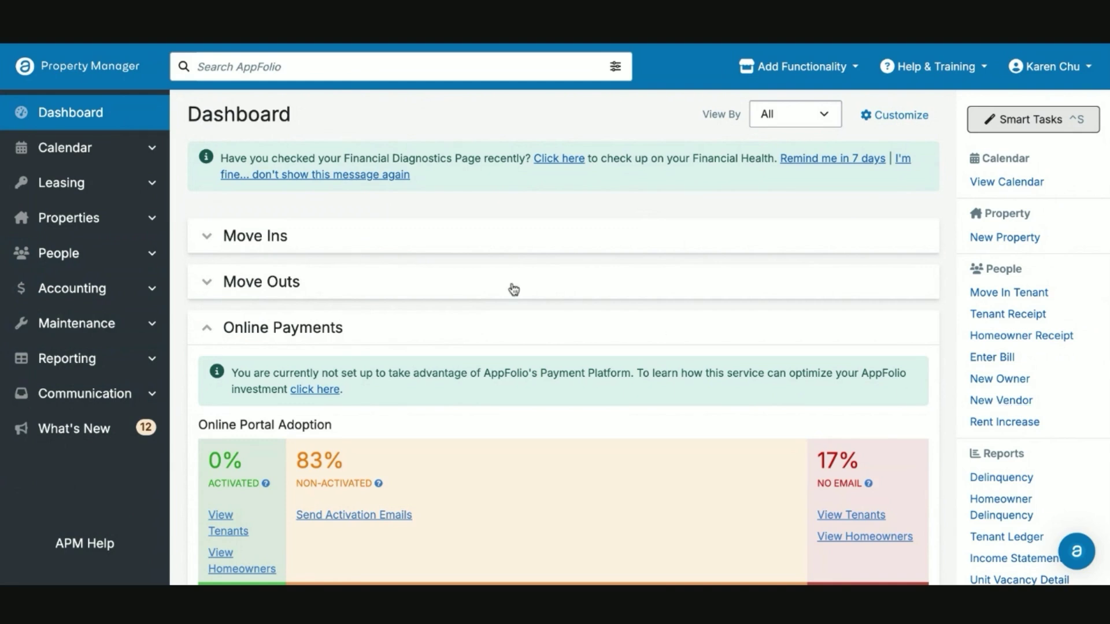
# Open a blank New Vendor form from the People > Vendors list
pyautogui.click(149, 256)
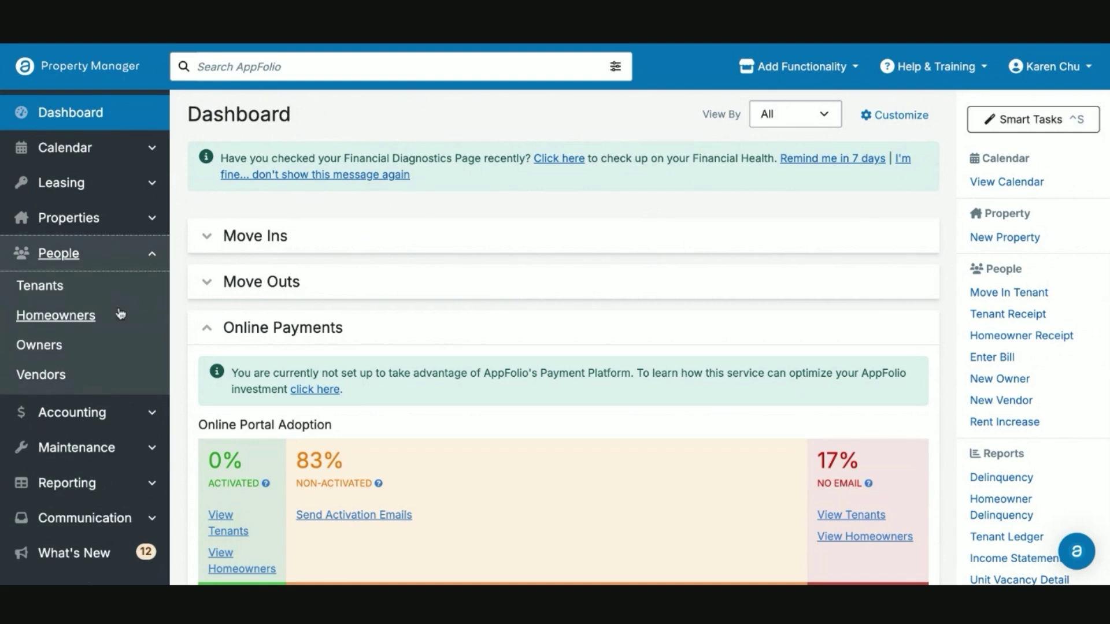
pyautogui.click(42, 375)
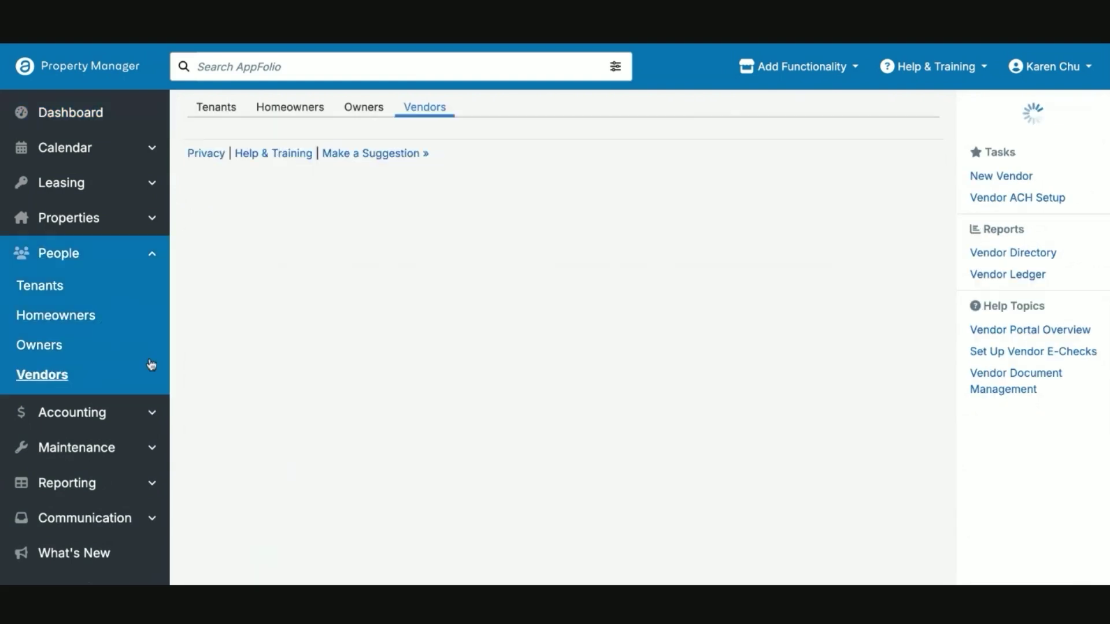
pyautogui.click(1001, 182)
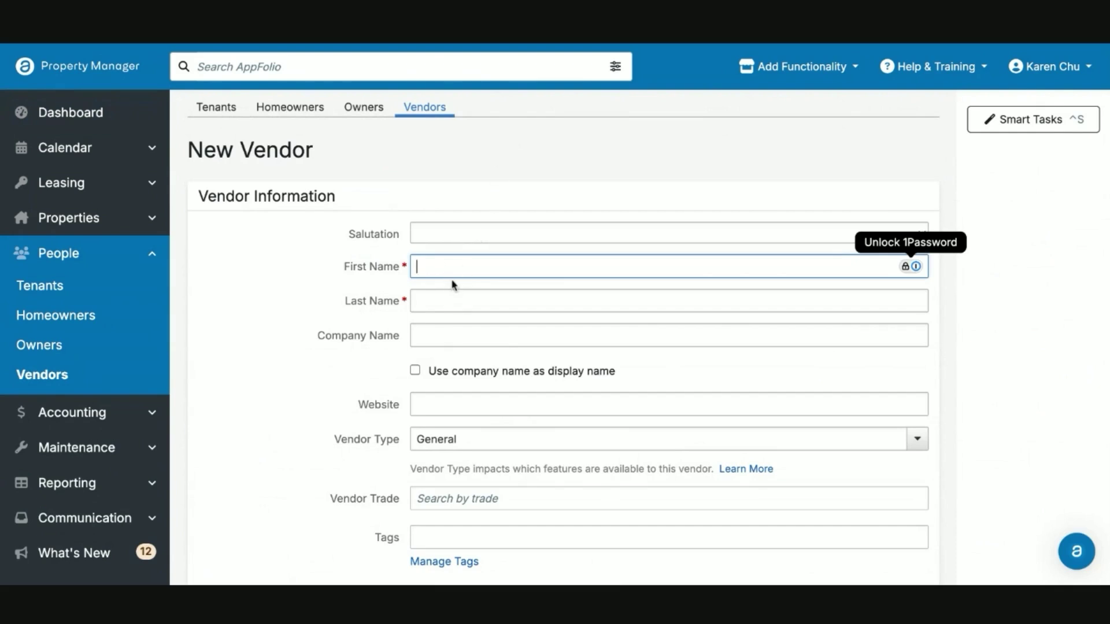
# Turn off company-name display and enter the vendor's first and last name
pyautogui.click(415, 371)
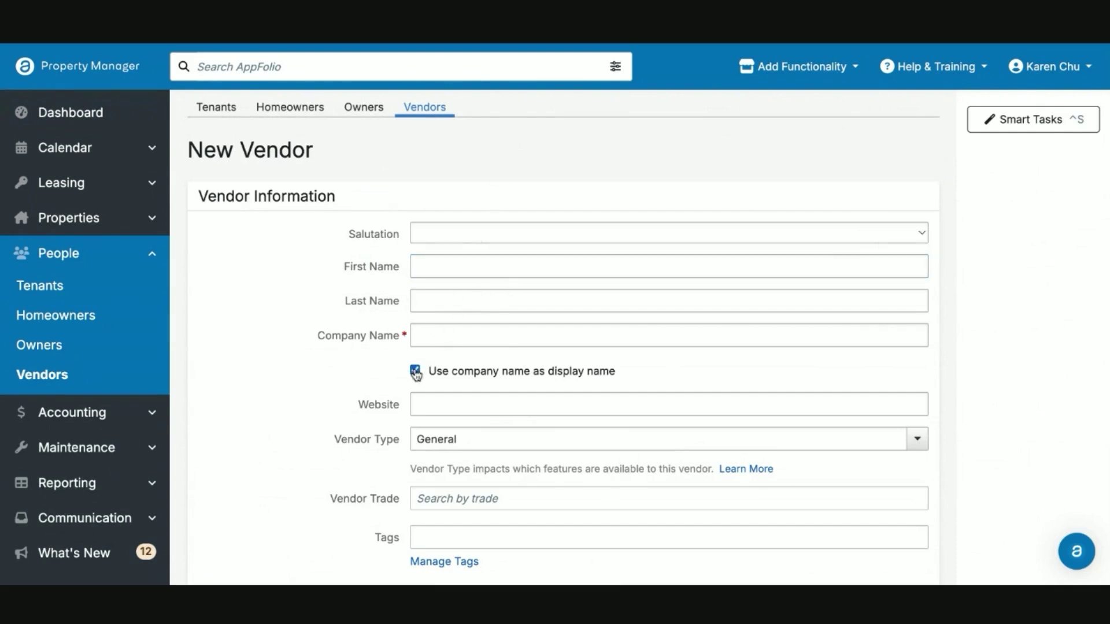
pyautogui.click(438, 338)
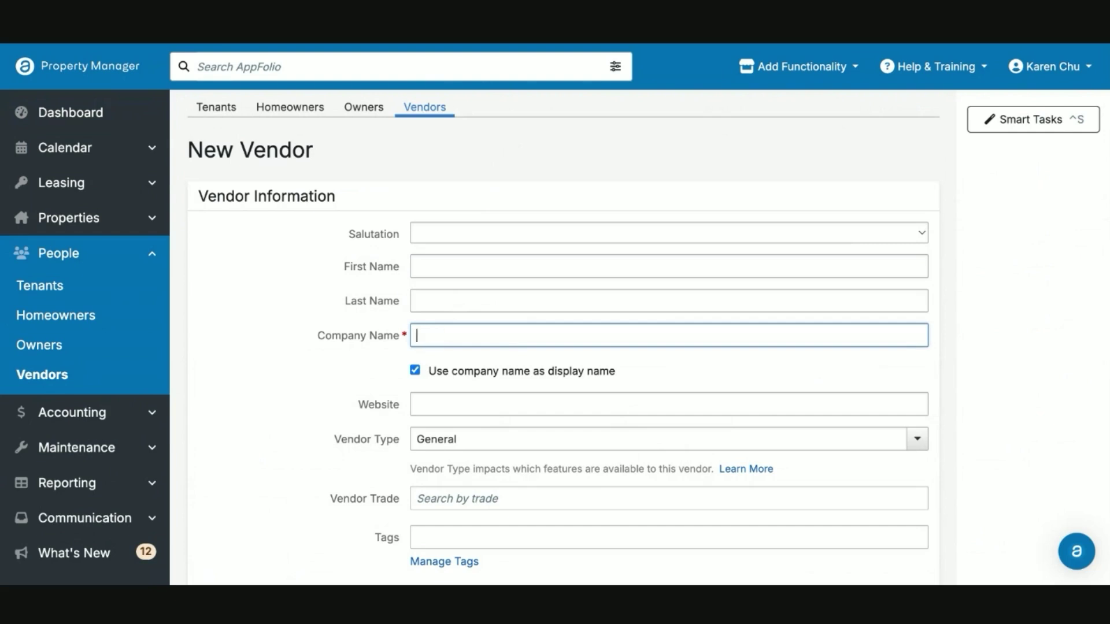
pyautogui.click(415, 371)
pyautogui.click(436, 273)
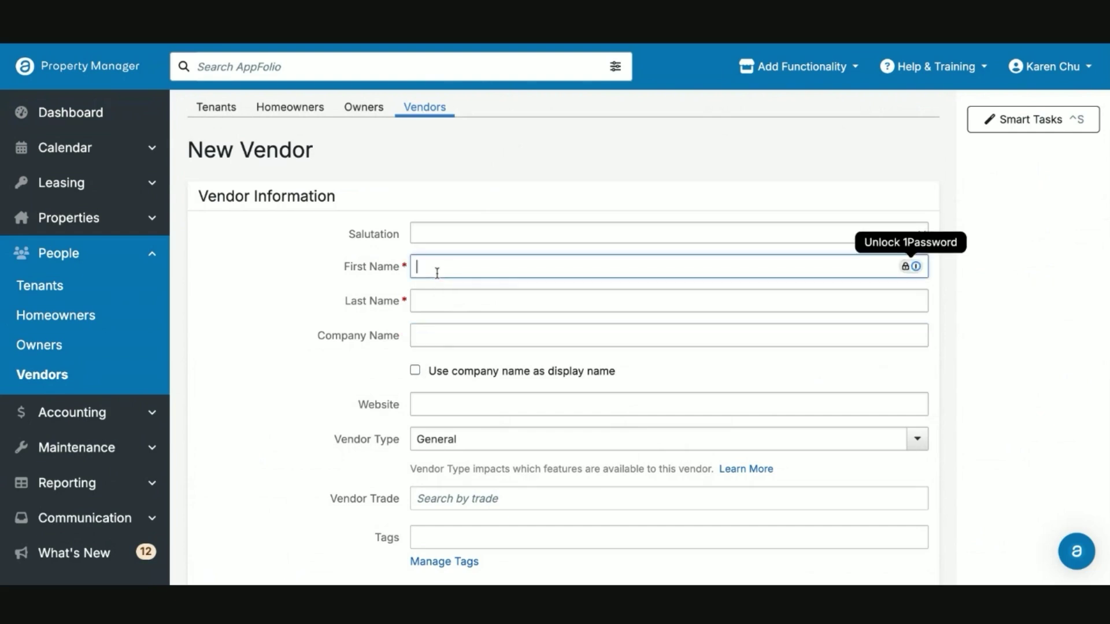
pyautogui.write('Gandalf')
pyautogui.press('Tab')
pyautogui.write('Gr')
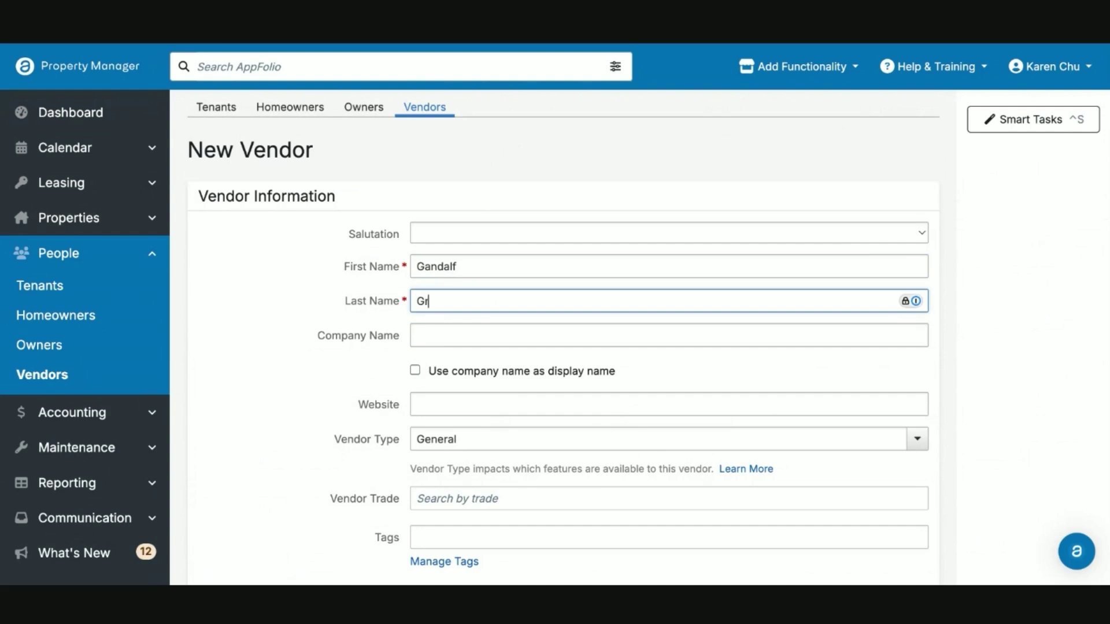
pyautogui.write('eybeard')
pyautogui.press('Tab')
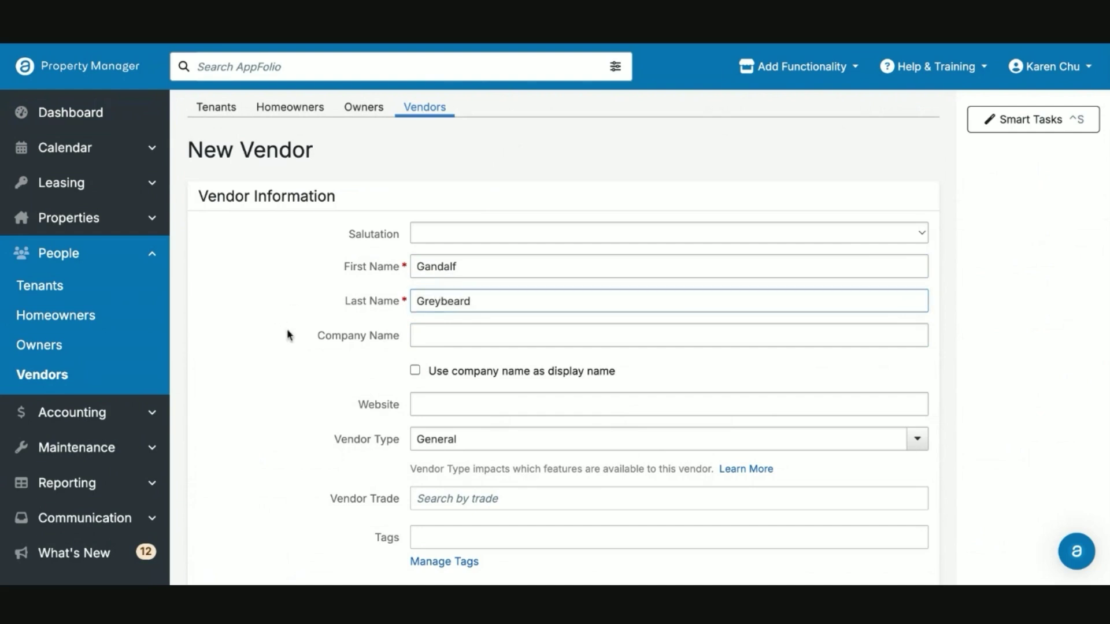
# Keep the vendor type set to General
pyautogui.scroll(-2, 289, 335)
pyautogui.scroll(-1, 328, 341)
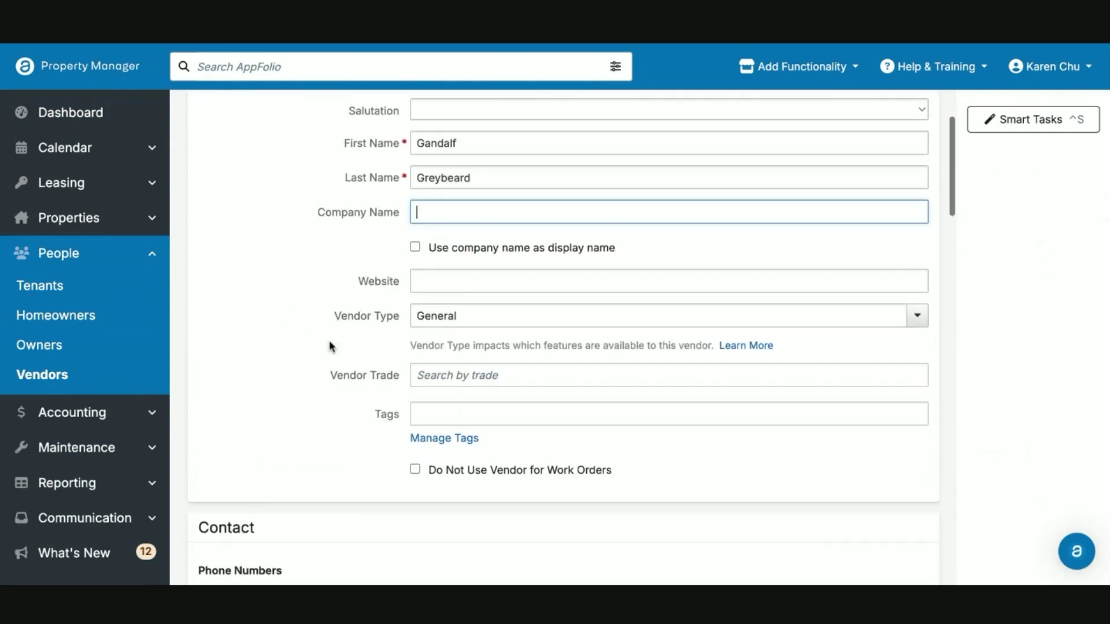
pyautogui.click(466, 280)
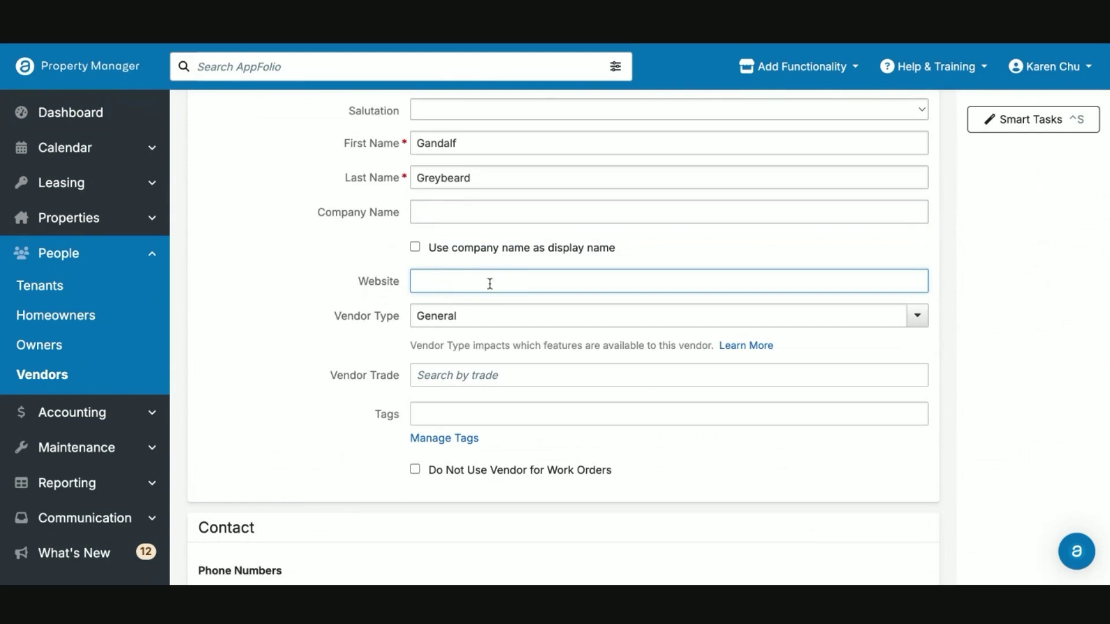
pyautogui.click(472, 321)
pyautogui.click(377, 351)
# Leave trades and tags empty and tick Do Not Use Vendor for Work Orders
pyautogui.scroll(-1, 376, 351)
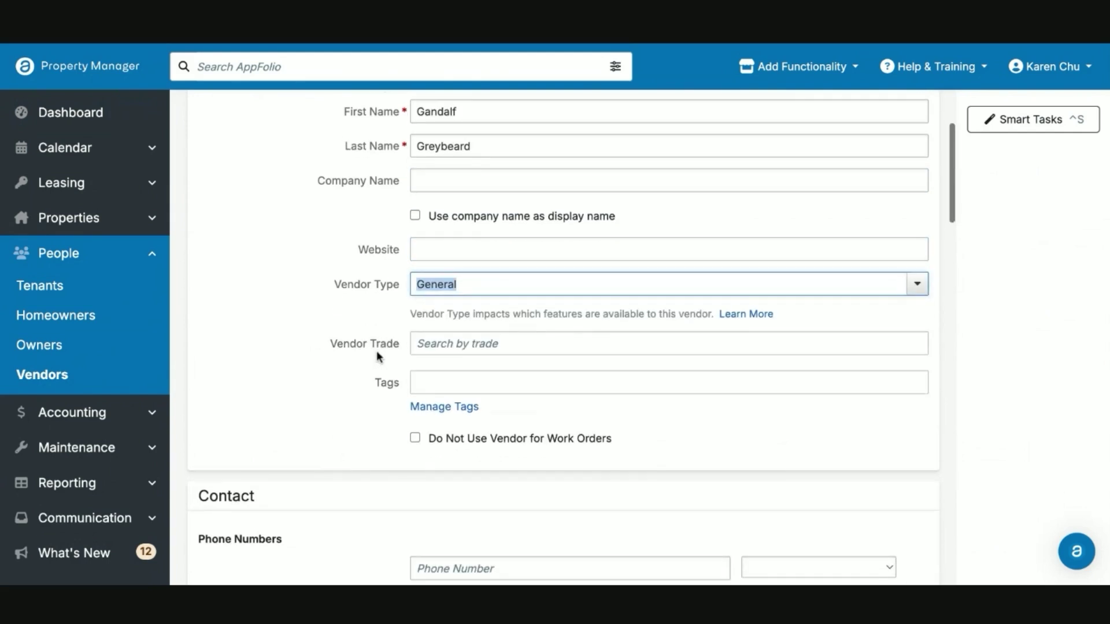
pyautogui.click(446, 340)
pyautogui.scroll(-6, 483, 433)
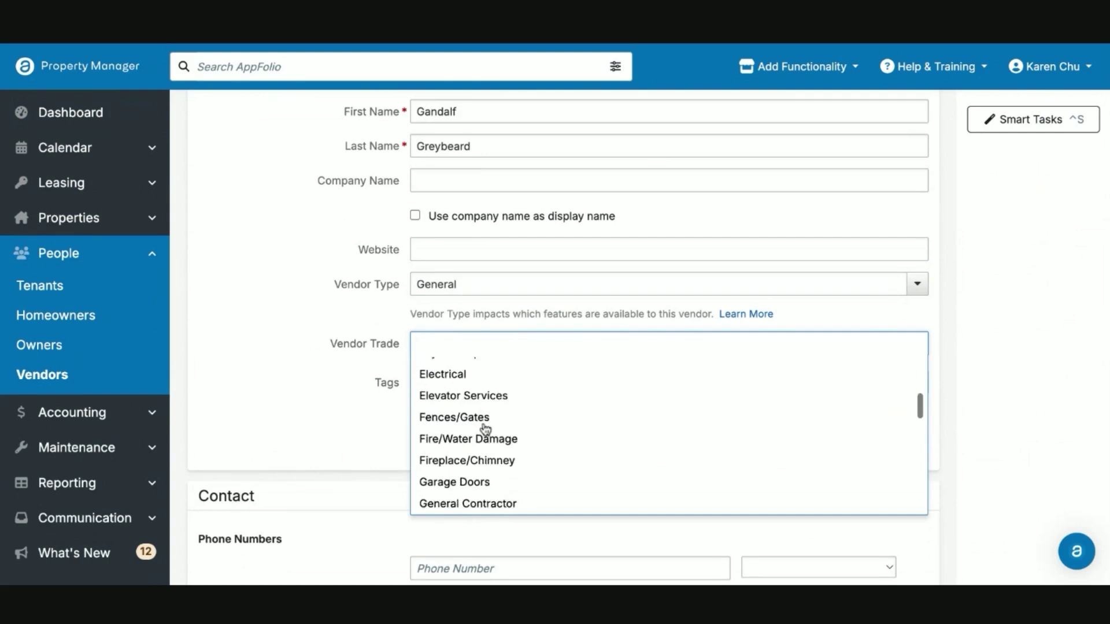
pyautogui.scroll(-5, 486, 429)
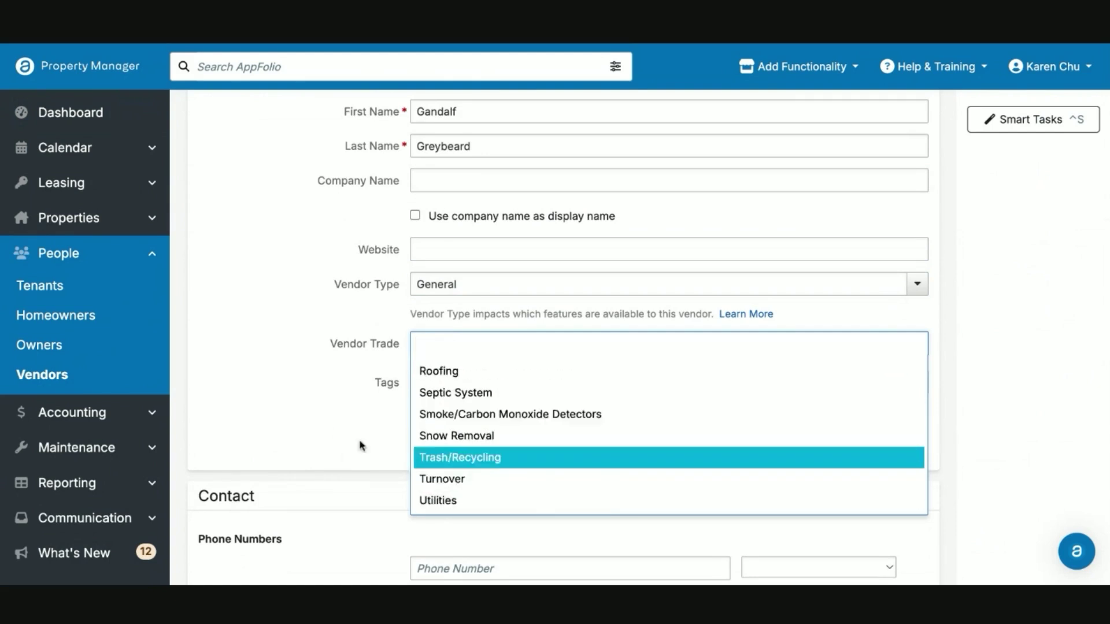
pyautogui.click(479, 459)
pyautogui.click(446, 382)
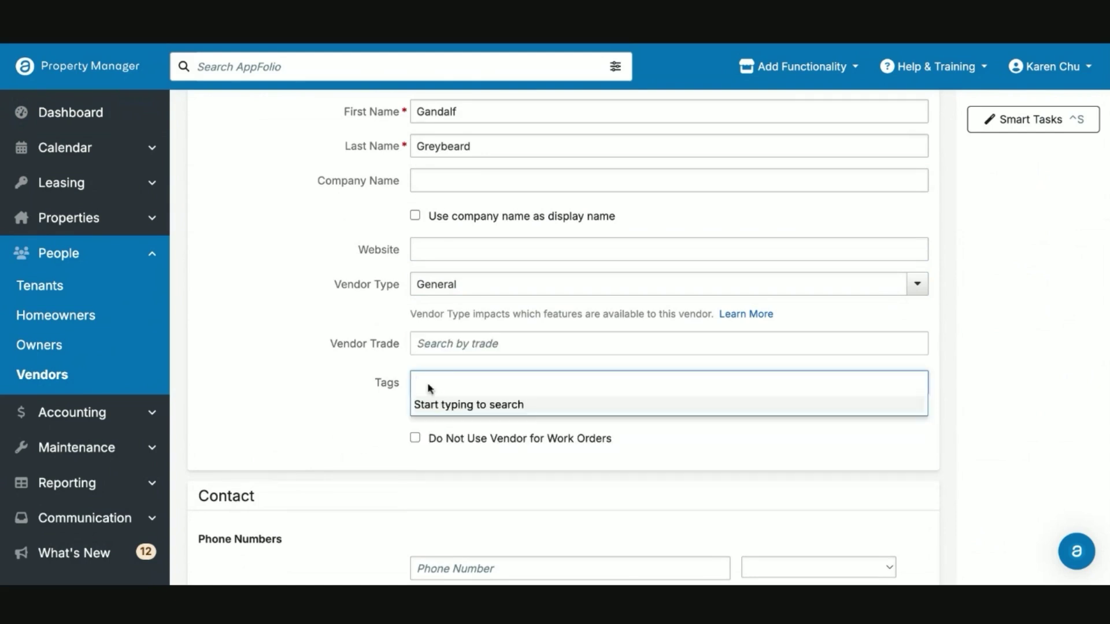
pyautogui.scroll(-3, 379, 420)
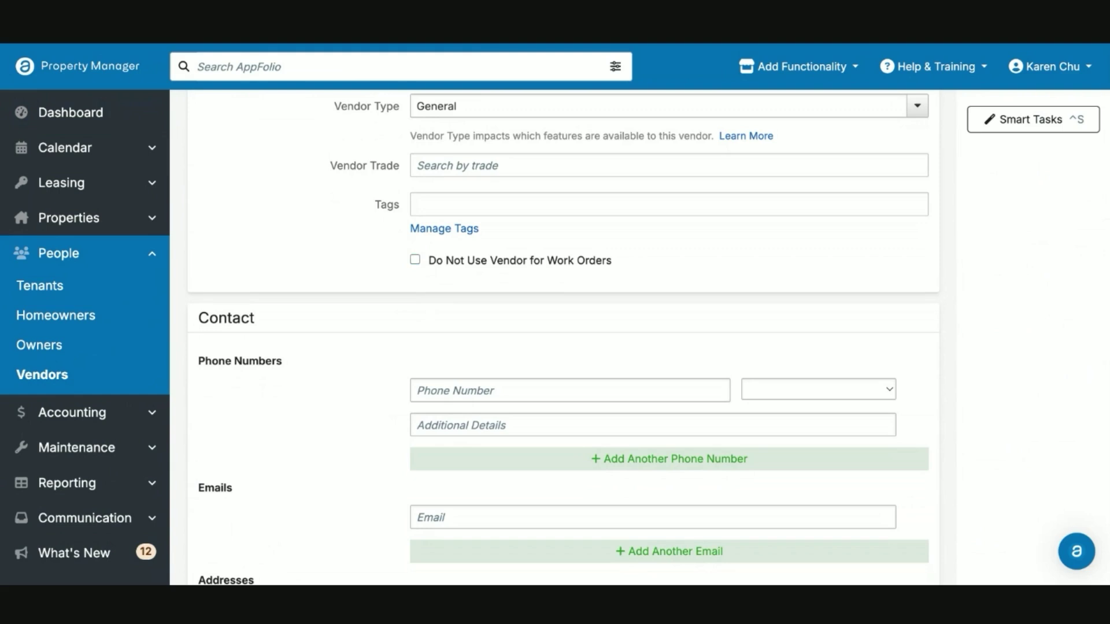
pyautogui.click(416, 261)
pyautogui.scroll(-3, 435, 294)
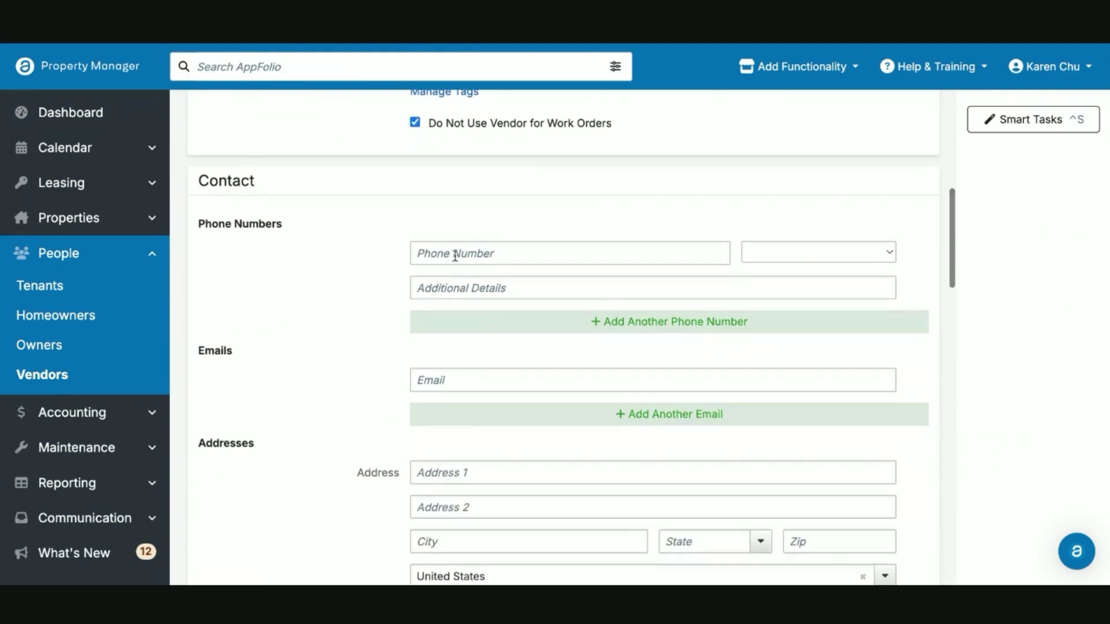
pyautogui.click(454, 257)
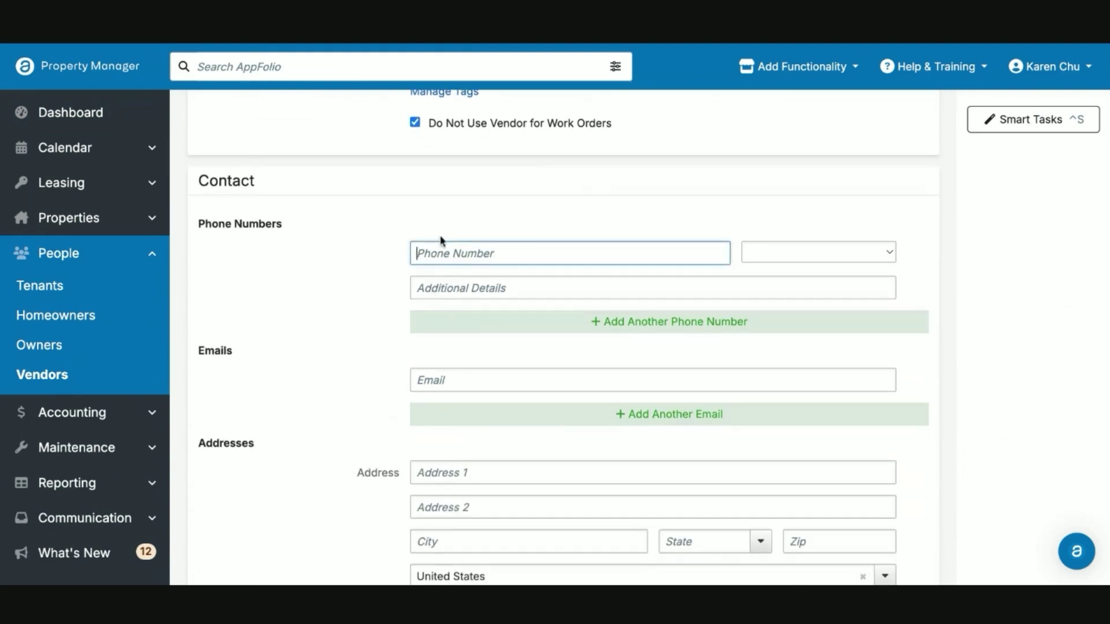
pyautogui.scroll(-1, 427, 259)
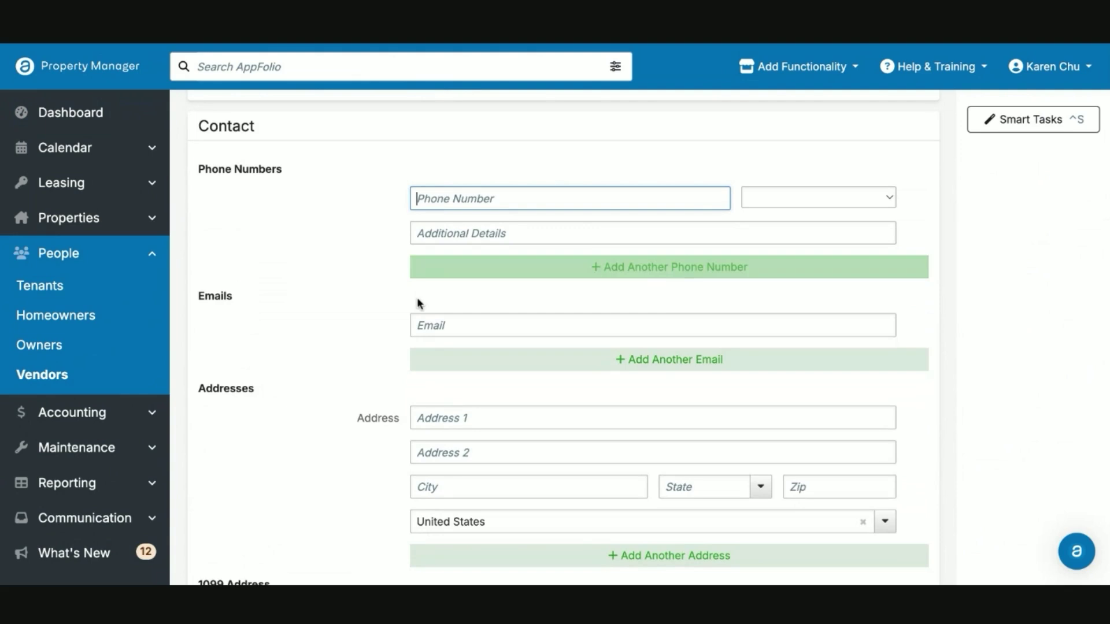
pyautogui.scroll(-2, 447, 302)
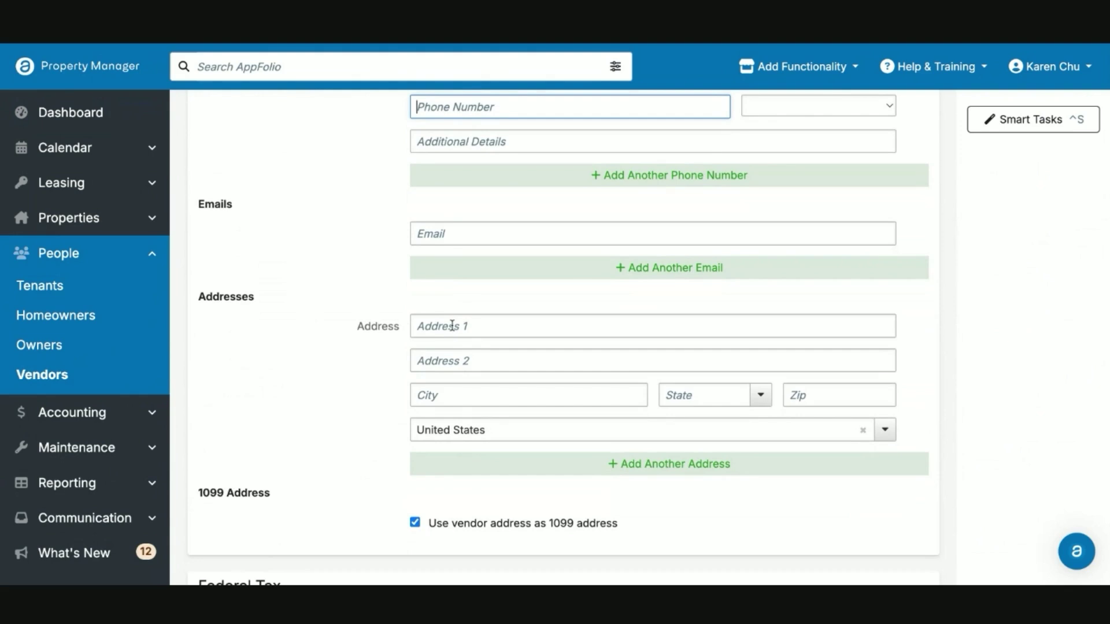
pyautogui.scroll(-2, 339, 349)
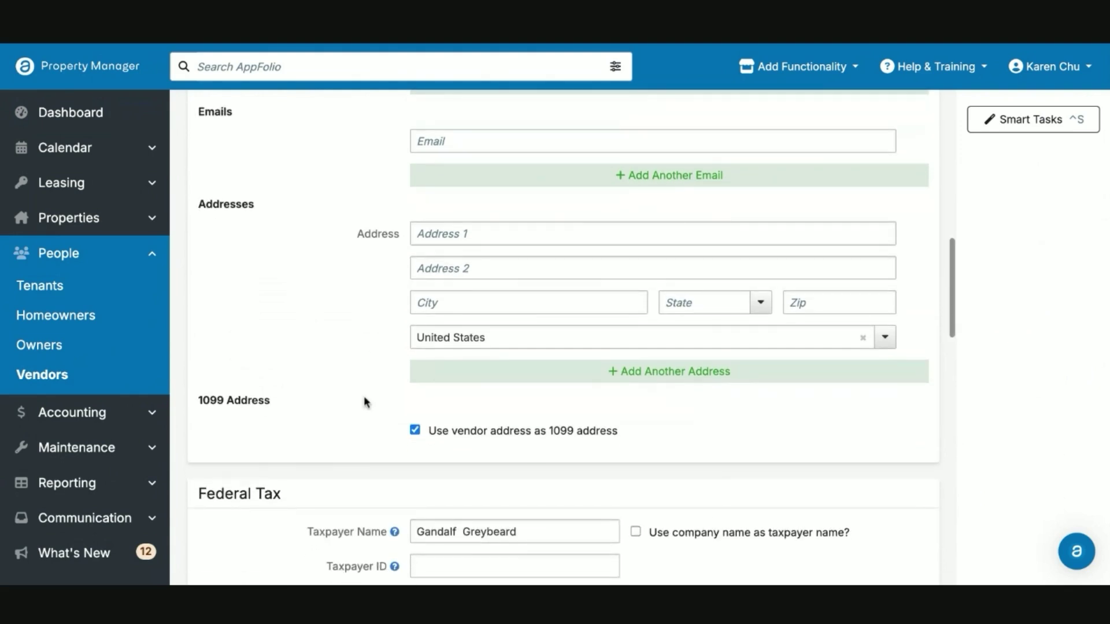
pyautogui.scroll(-1, 365, 398)
pyautogui.scroll(-2, 370, 416)
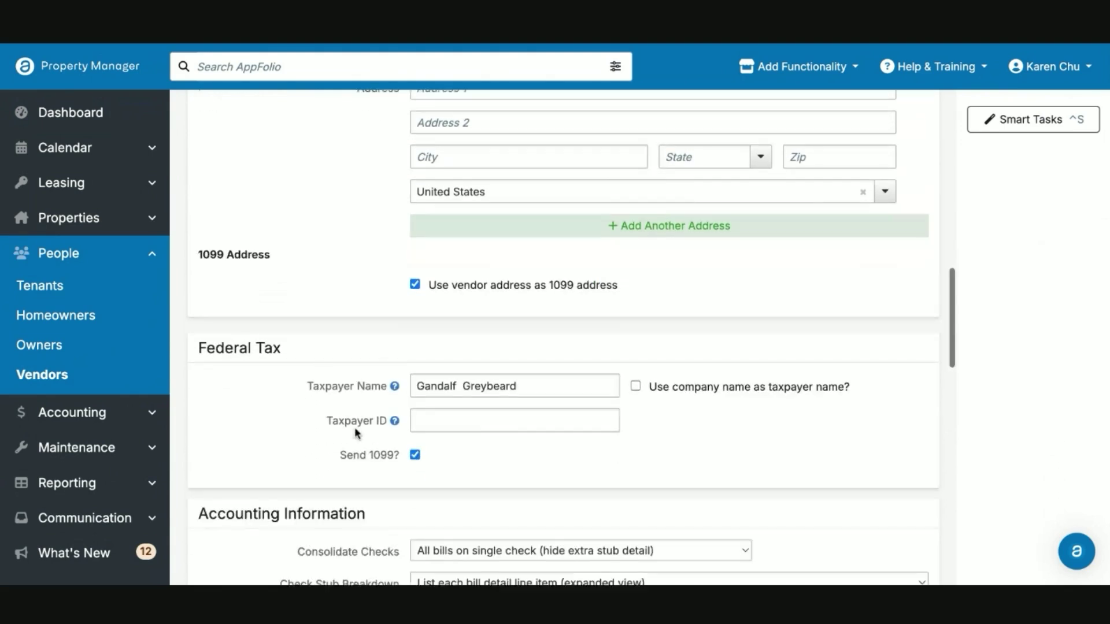
pyautogui.click(424, 392)
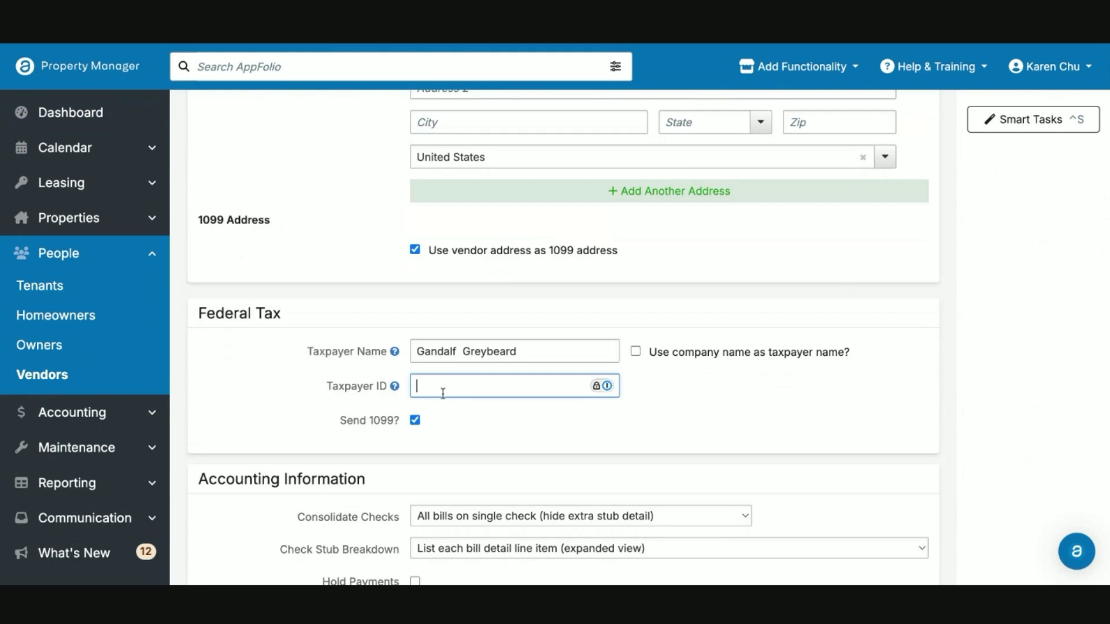
pyautogui.scroll(-1, 443, 389)
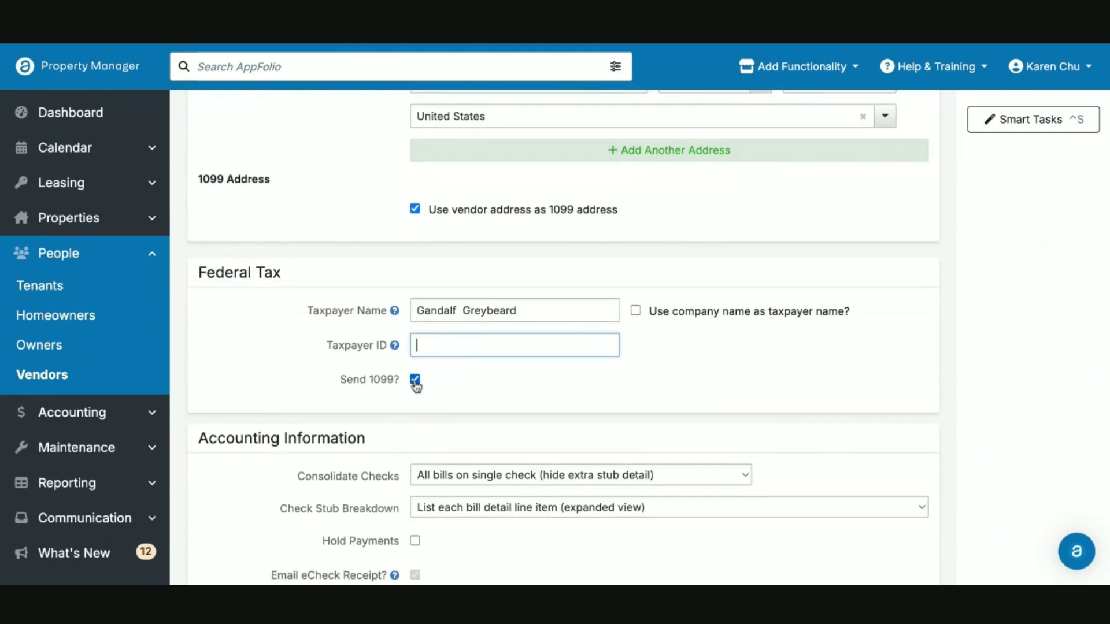
pyautogui.click(414, 381)
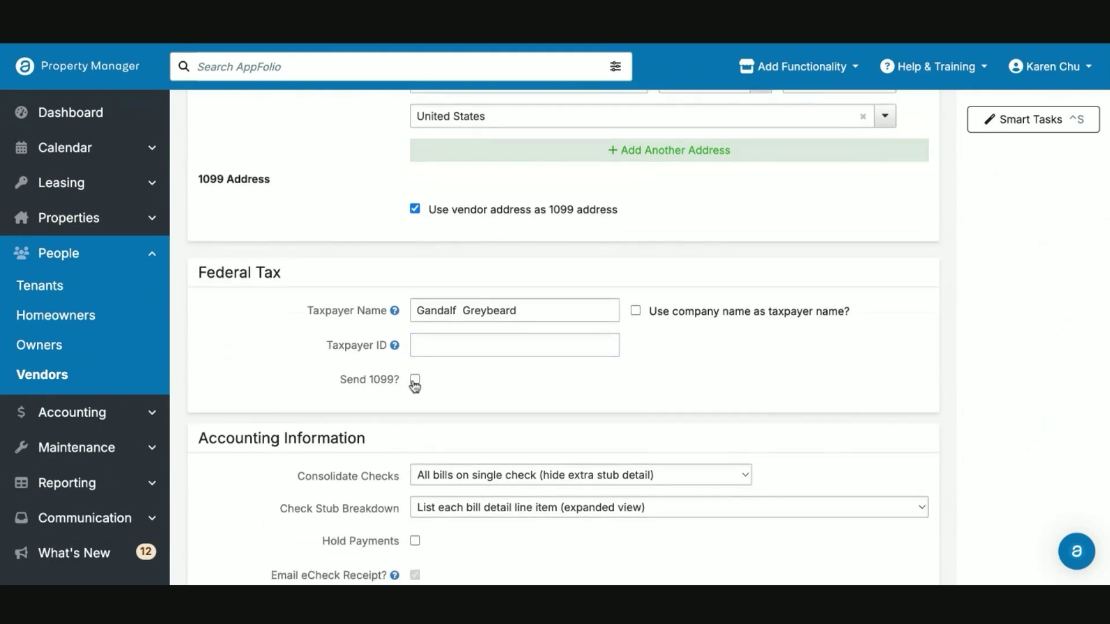
pyautogui.click(416, 382)
pyautogui.scroll(-1, 484, 382)
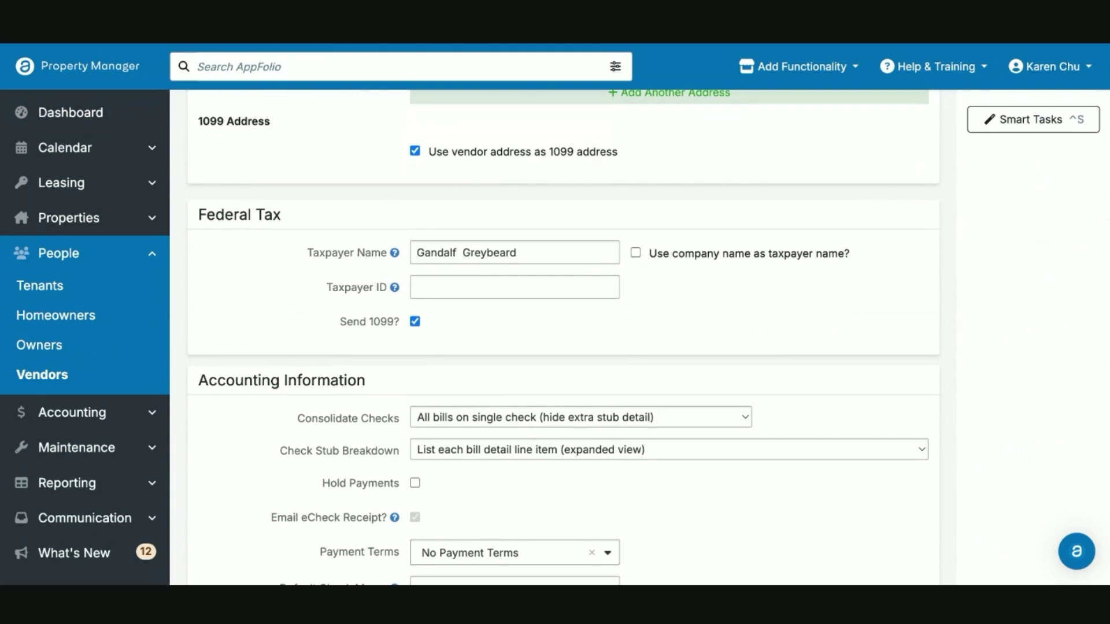
pyautogui.scroll(-4, 511, 359)
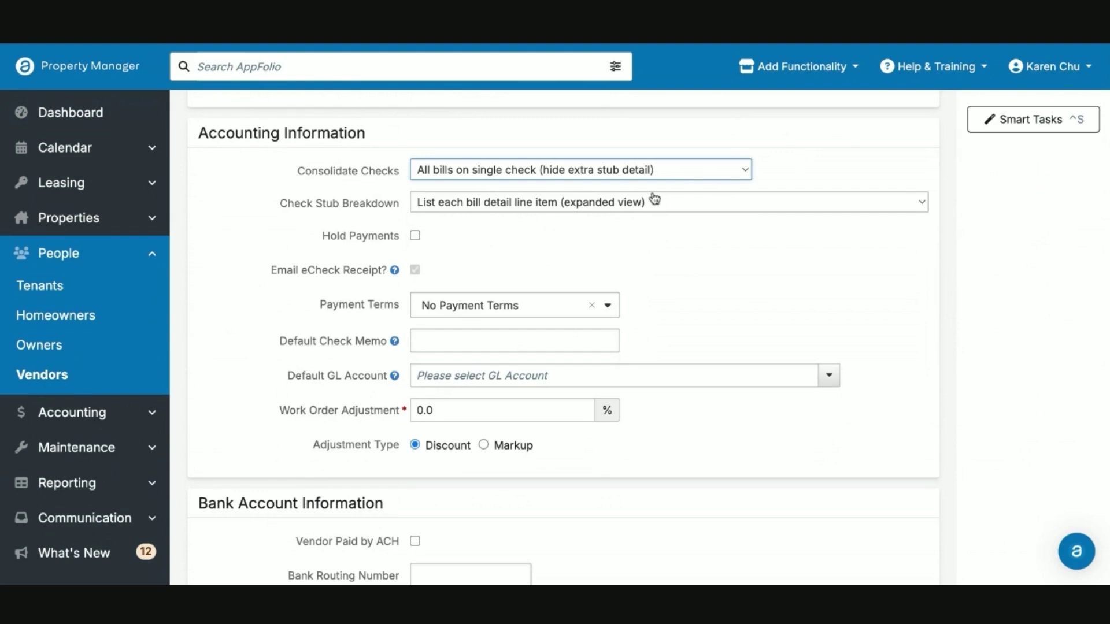
# Show each bill line item on check stubs, leave Hold Payments off, keep No Payment Terms
pyautogui.click(682, 205)
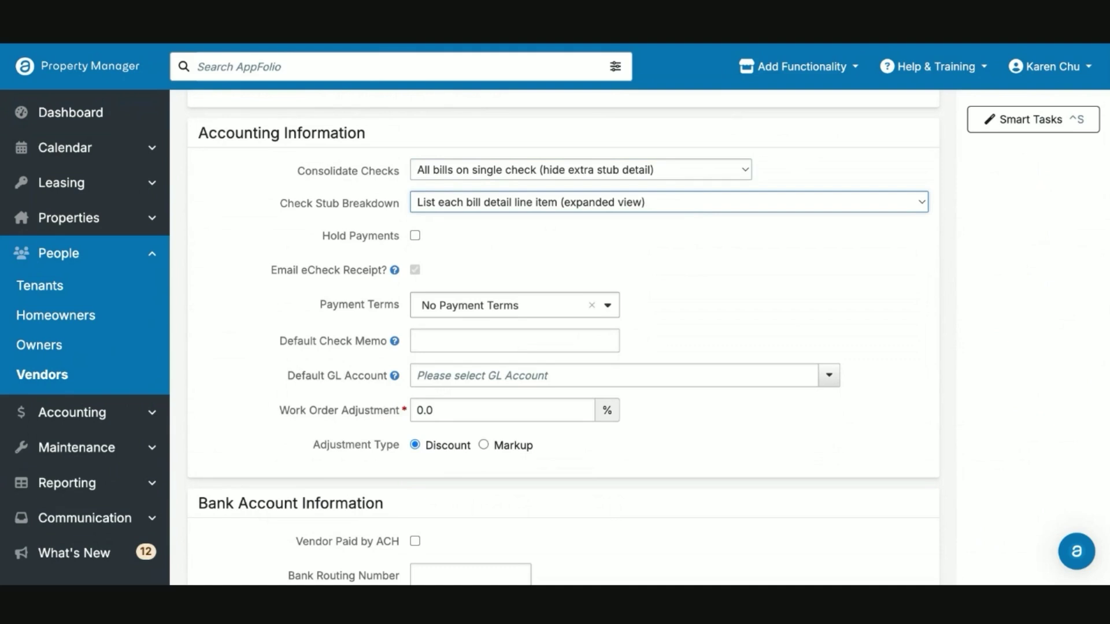
pyautogui.scroll(-1, 521, 257)
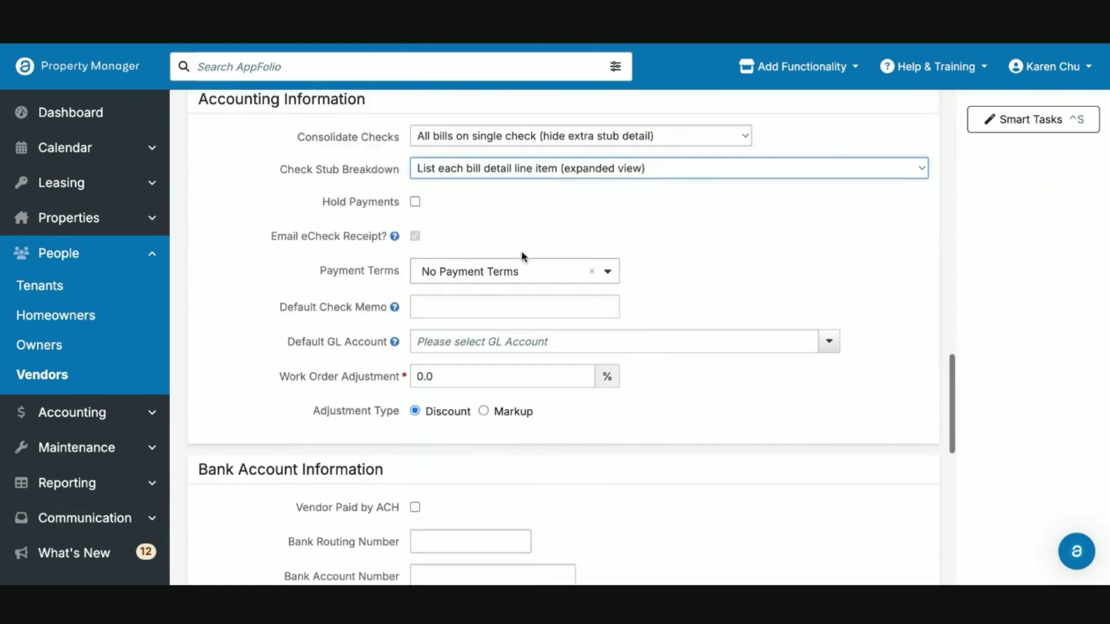
pyautogui.click(416, 205)
pyautogui.click(417, 205)
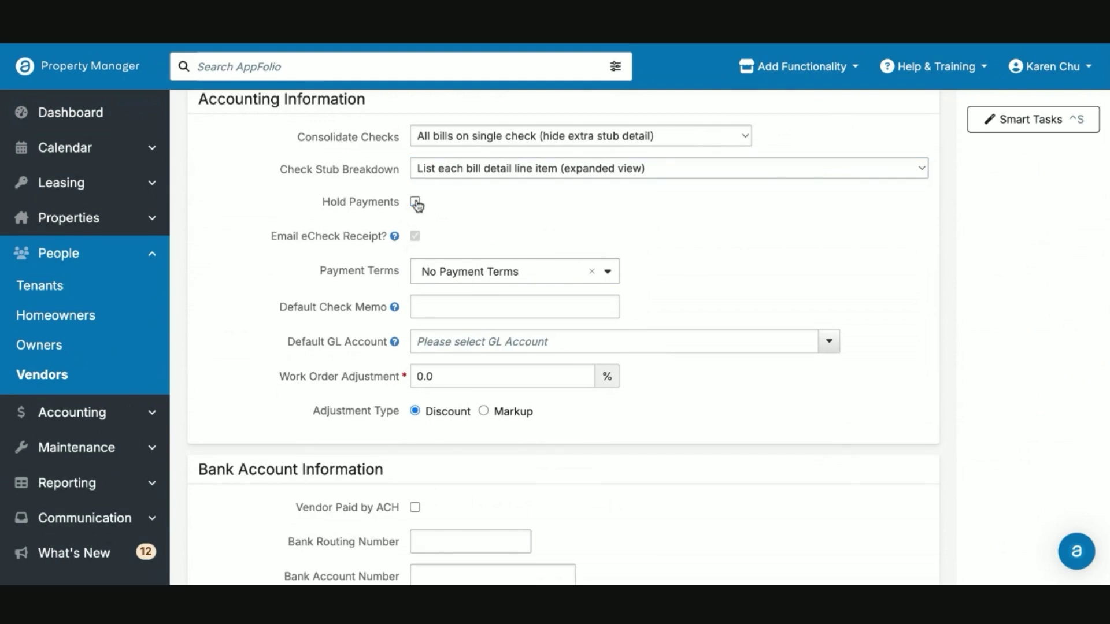
pyautogui.click(417, 205)
pyautogui.click(416, 205)
pyautogui.click(515, 272)
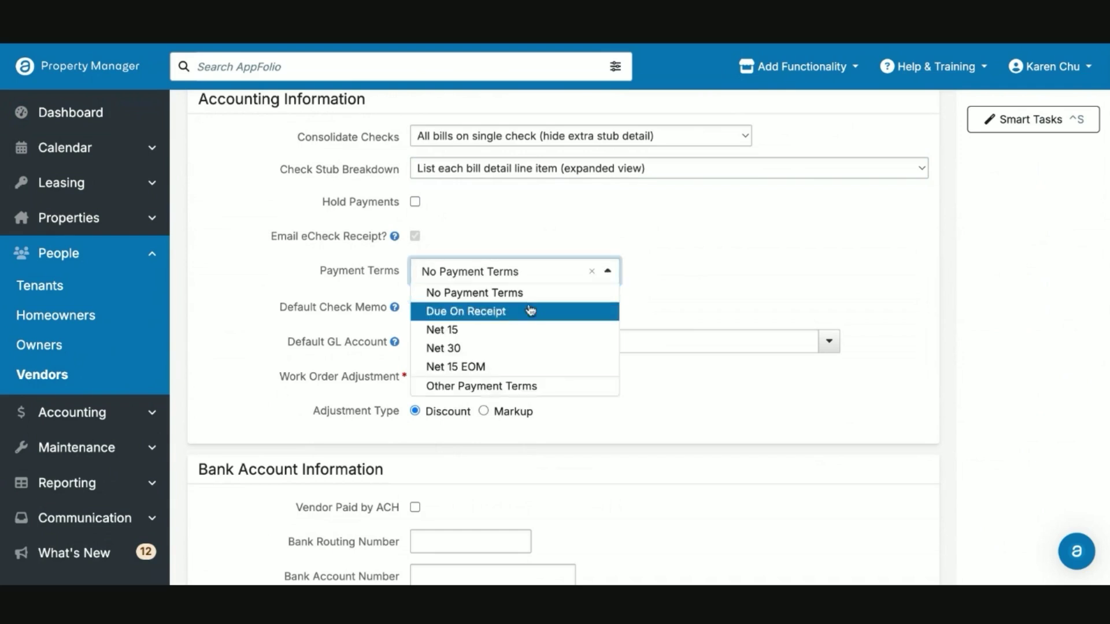
pyautogui.scroll(-1, 532, 345)
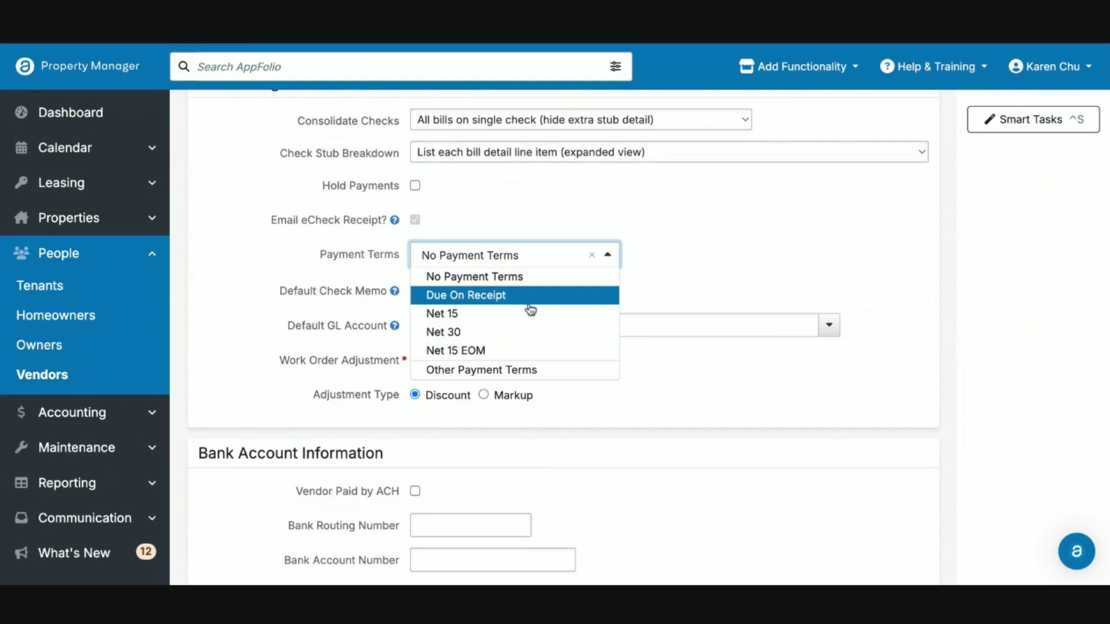
# Keep No Payment Terms and enter 'Landscaping' as the default check memo
pyautogui.click(678, 240)
pyautogui.scroll(-1, 624, 288)
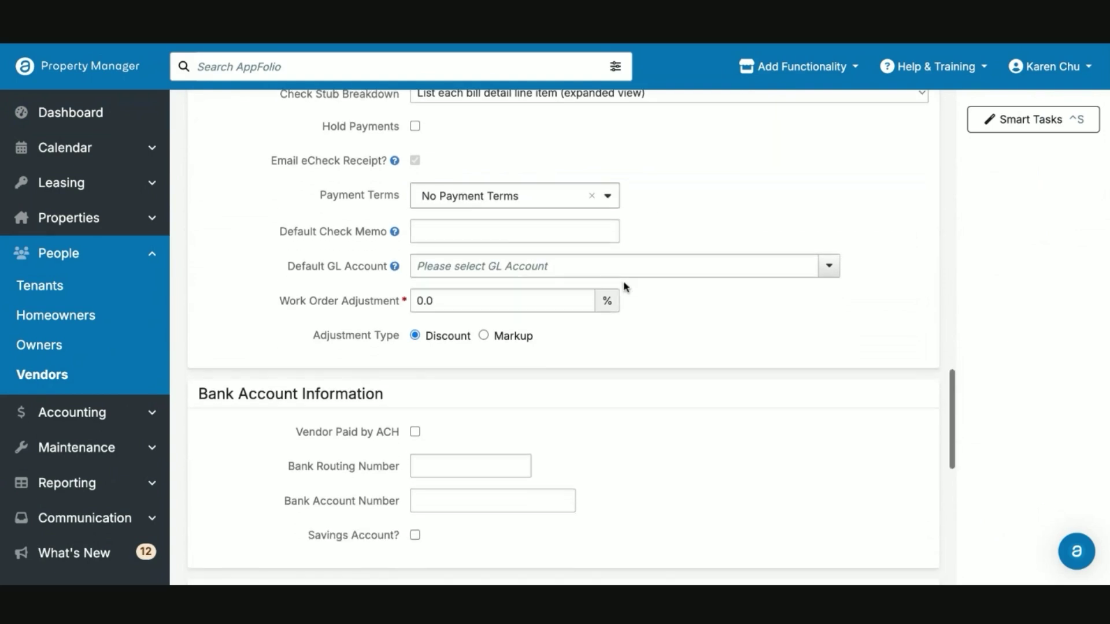
pyautogui.click(496, 231)
pyautogui.write('La')
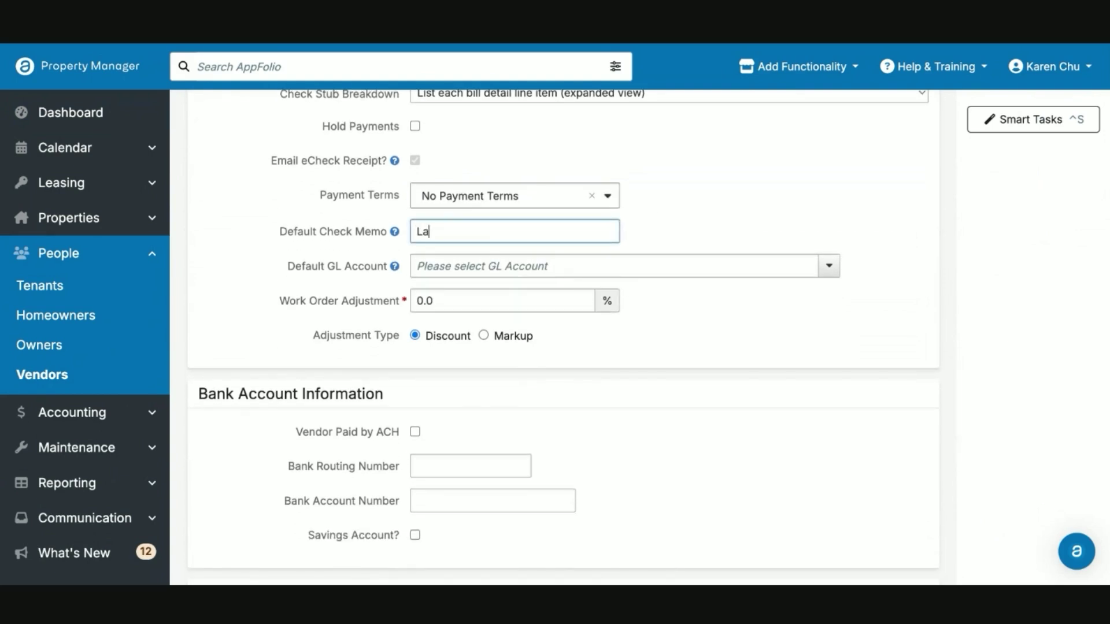
pyautogui.write('ndscaping')
# Set the Default GL Account to 75415: Landscape Grounds - Maint. via a 'landscap' search
pyautogui.click(642, 272)
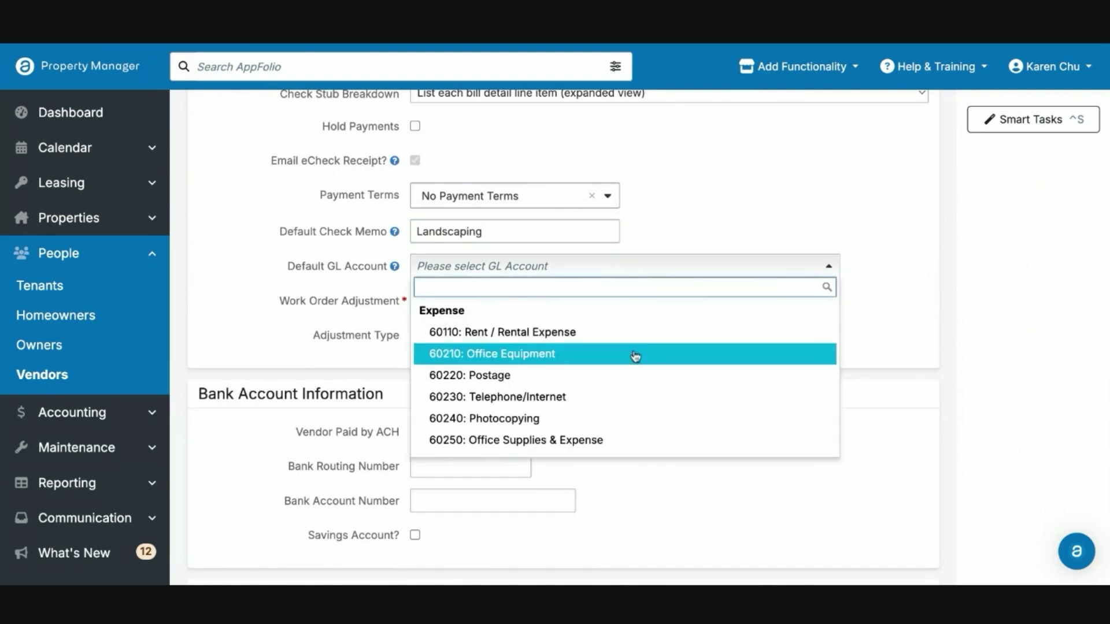
pyautogui.scroll(-2, 637, 372)
pyautogui.scroll(-3, 636, 371)
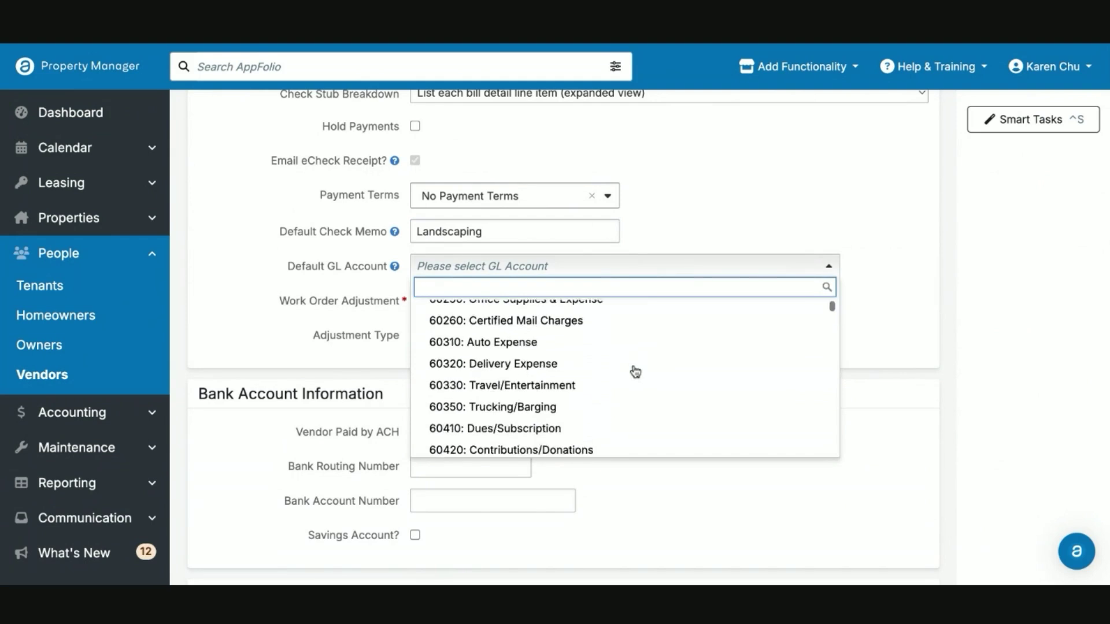
pyautogui.scroll(-1, 601, 390)
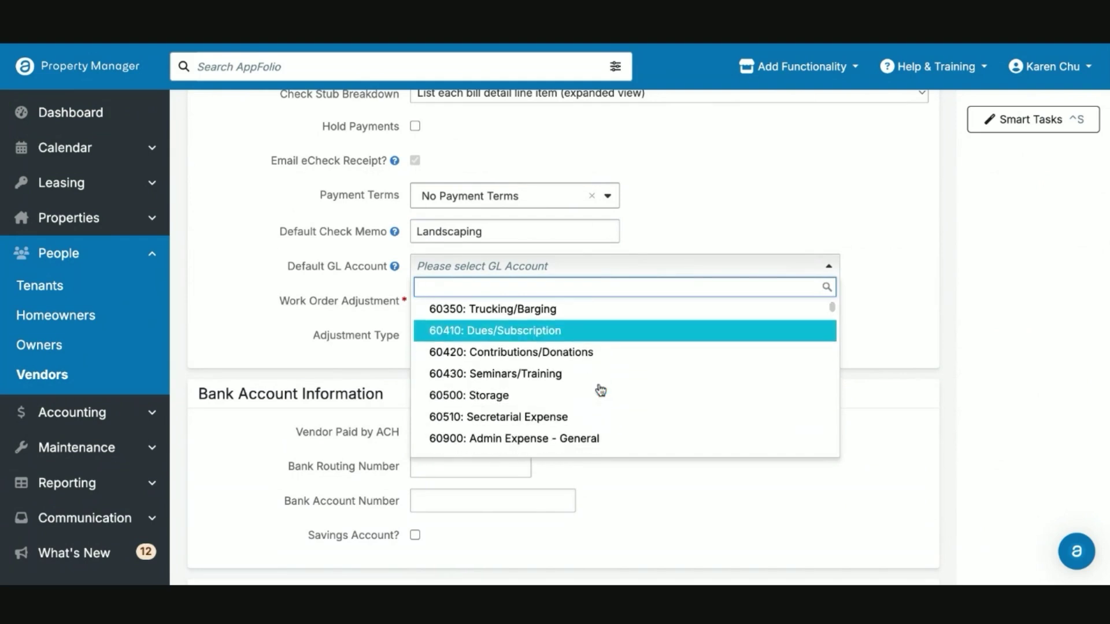
pyautogui.scroll(-3, 624, 376)
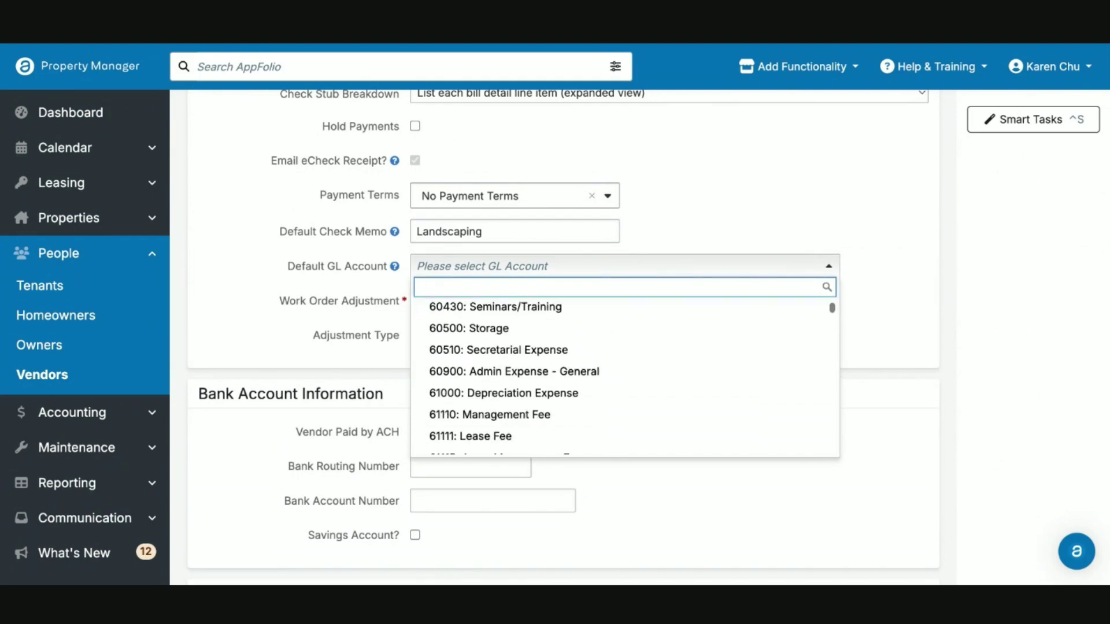
pyautogui.write('land')
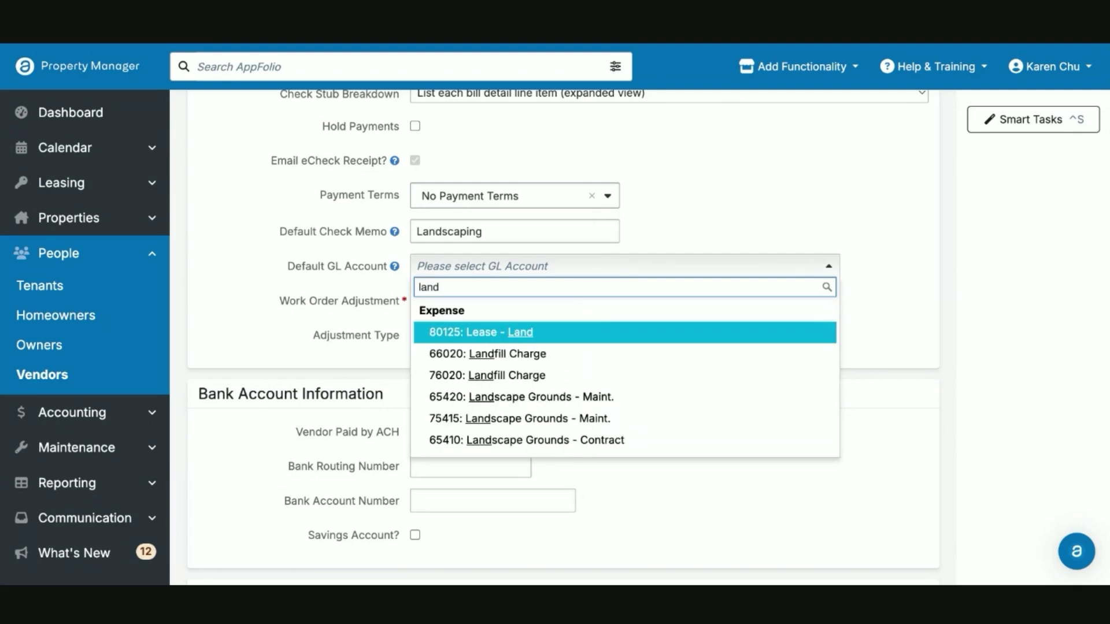
pyautogui.write('scap')
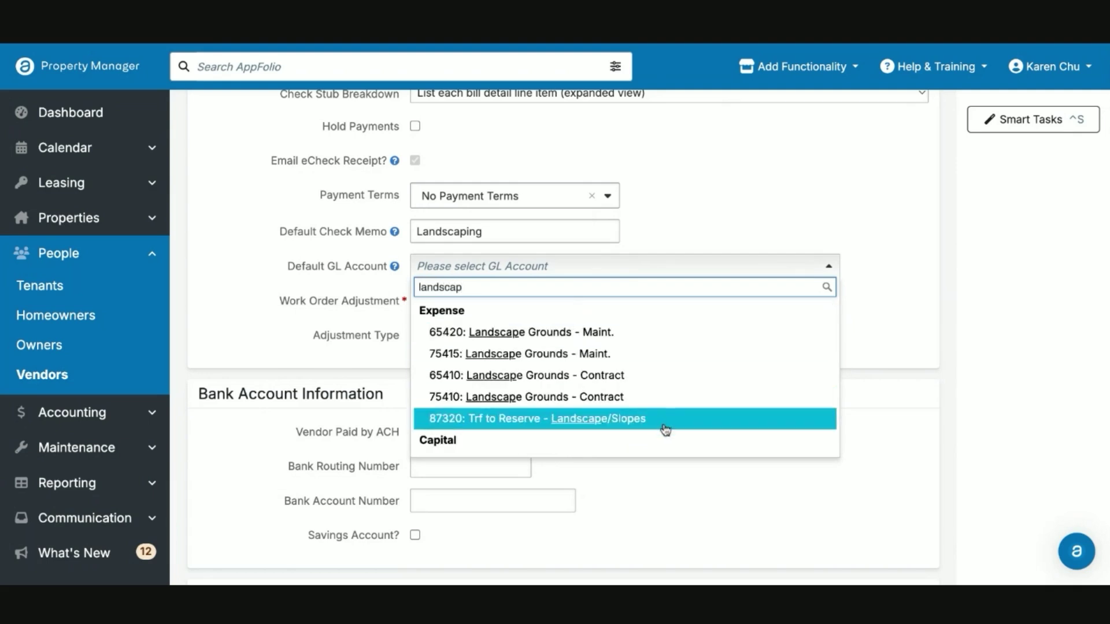
pyautogui.click(642, 356)
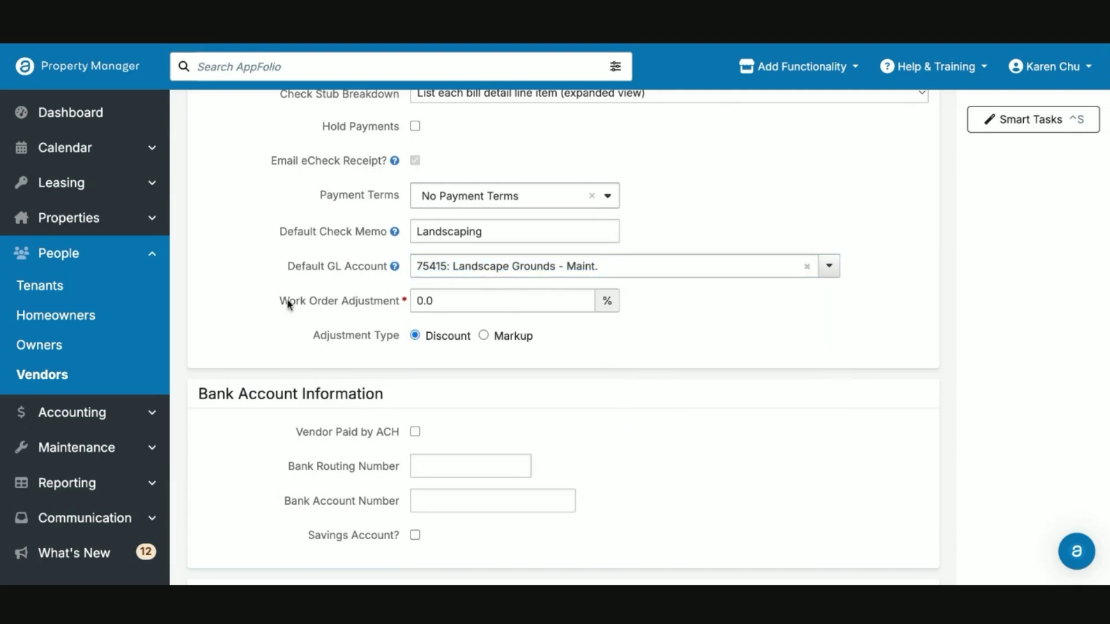
# Leave the work order adjustment at 0.0 as a Discount
pyautogui.moveTo(279, 300); pyautogui.dragTo(405, 305)
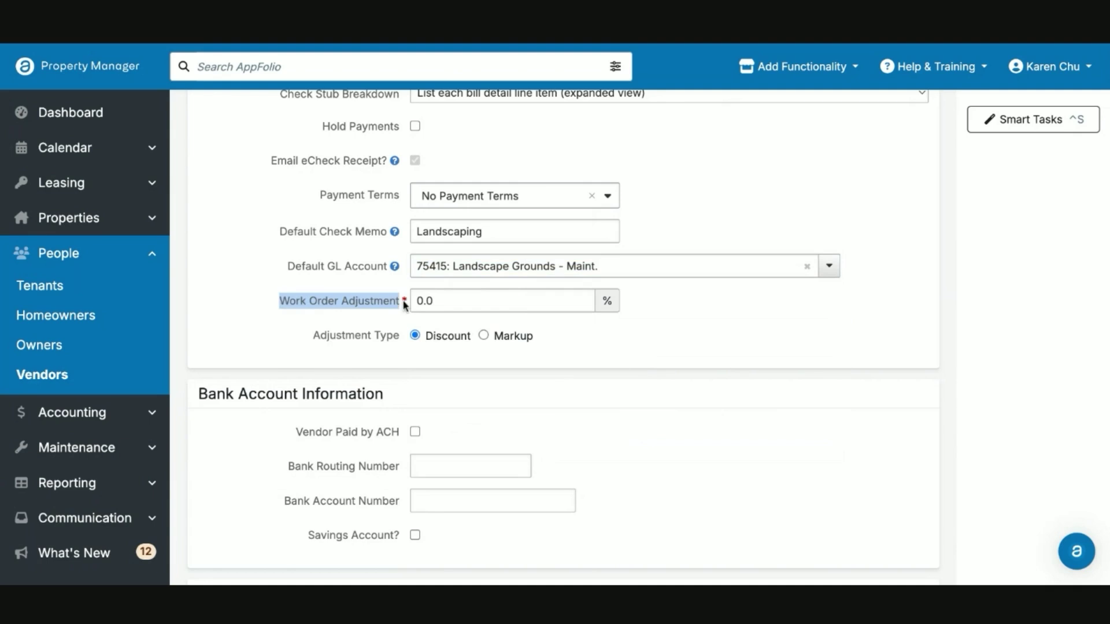
pyautogui.click(441, 297)
pyautogui.click(572, 347)
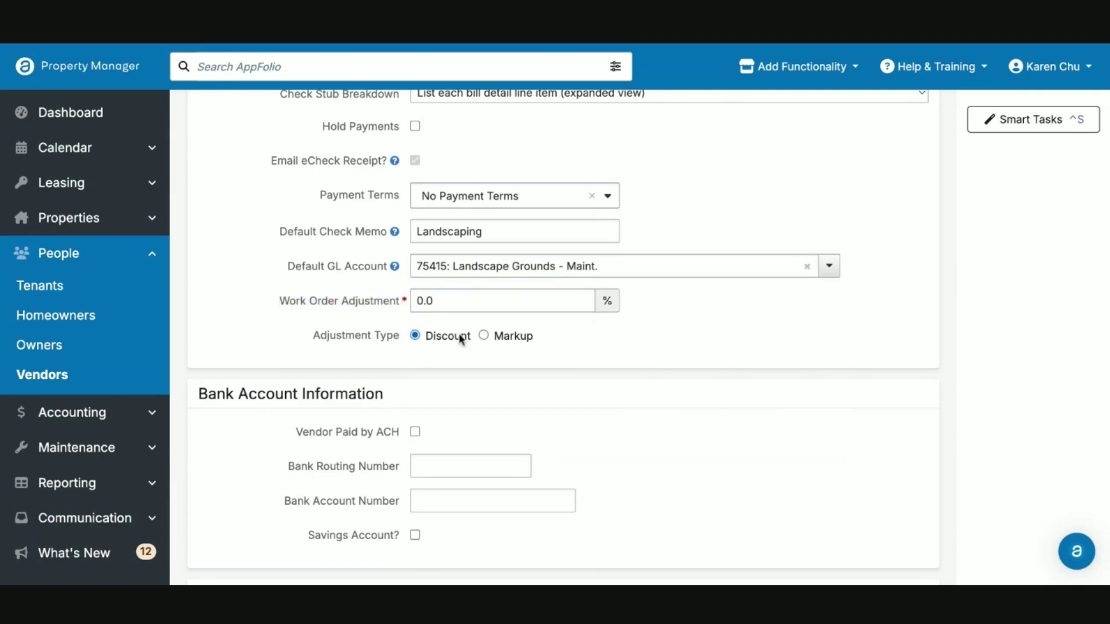
pyautogui.click(485, 337)
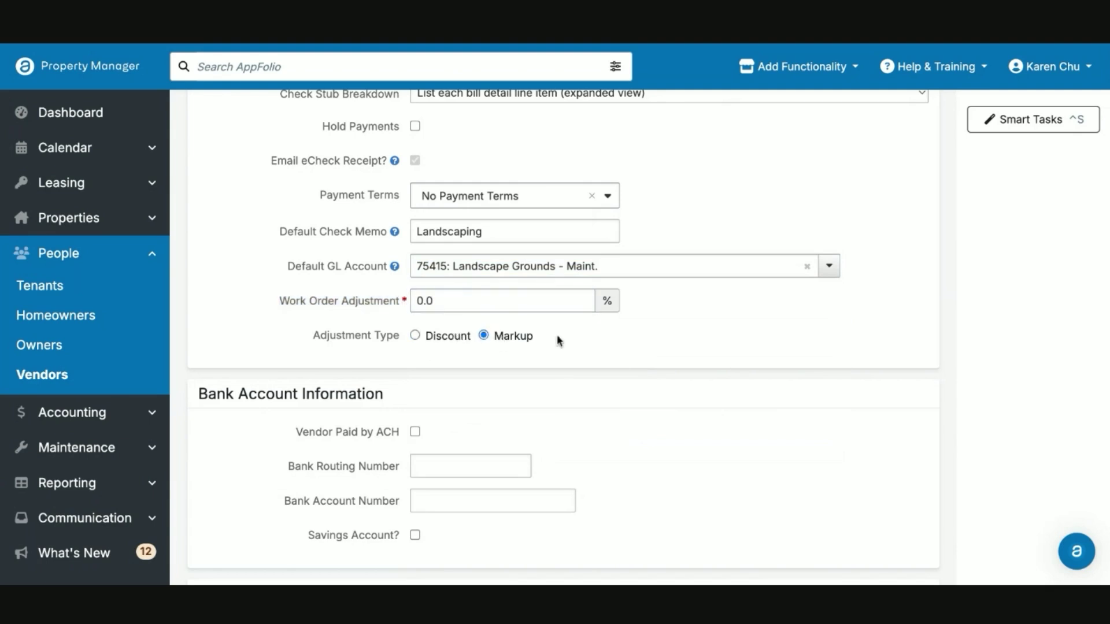
pyautogui.click(415, 335)
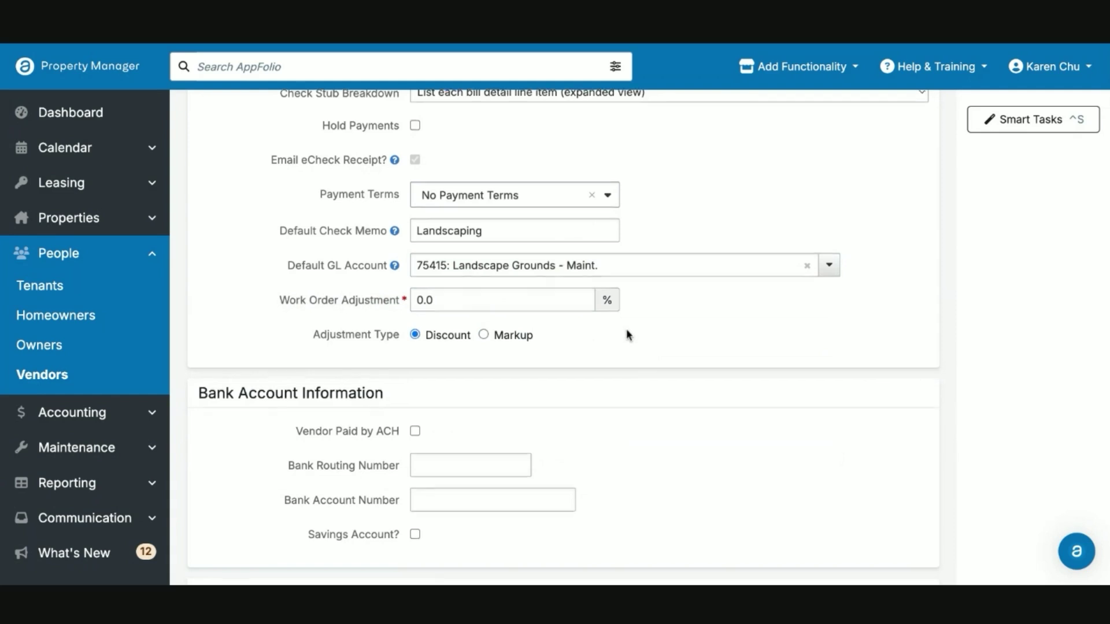
# Tick Vendor Paid by ACH, leaving bank routing and account numbers blank
pyautogui.scroll(-3, 624, 335)
pyautogui.scroll(-2, 629, 336)
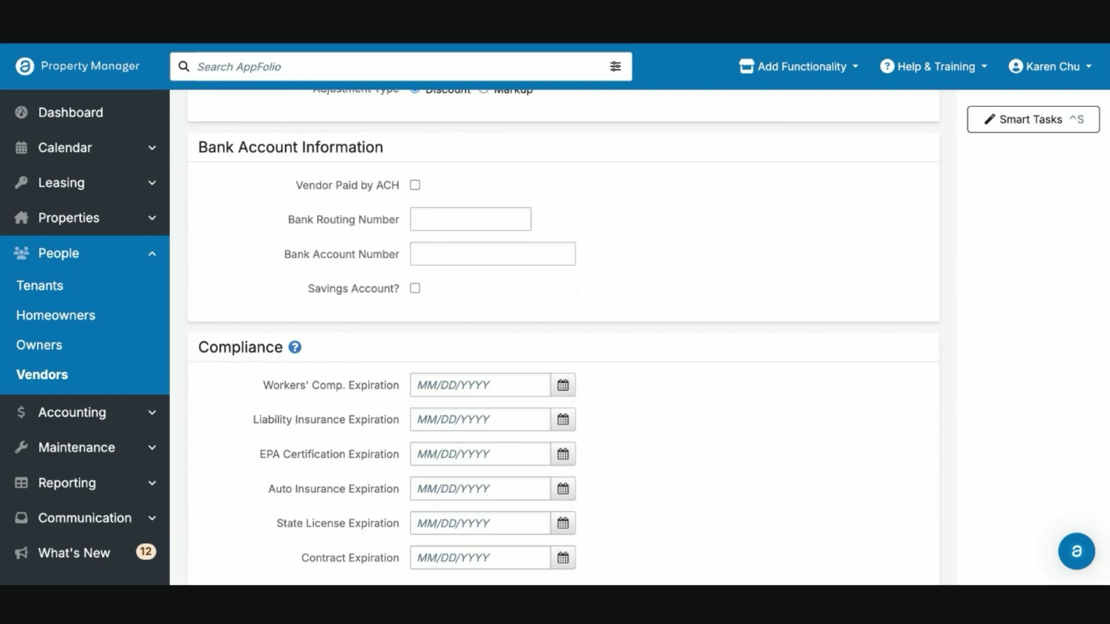
pyautogui.click(415, 186)
pyautogui.click(428, 220)
pyautogui.click(440, 251)
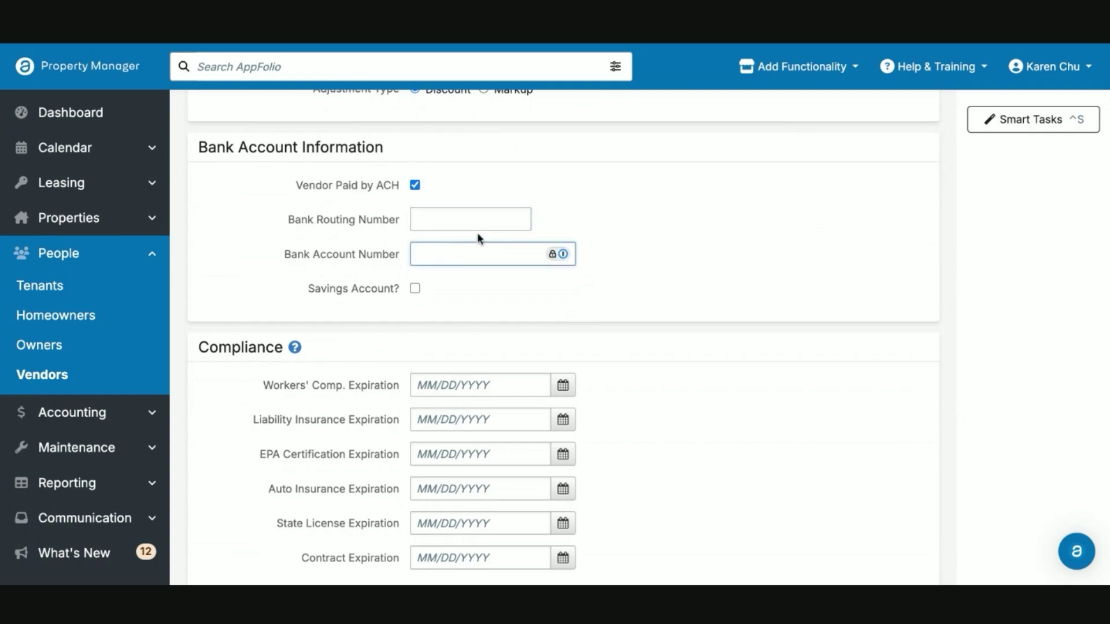
pyautogui.click(500, 303)
pyautogui.scroll(-2, 503, 301)
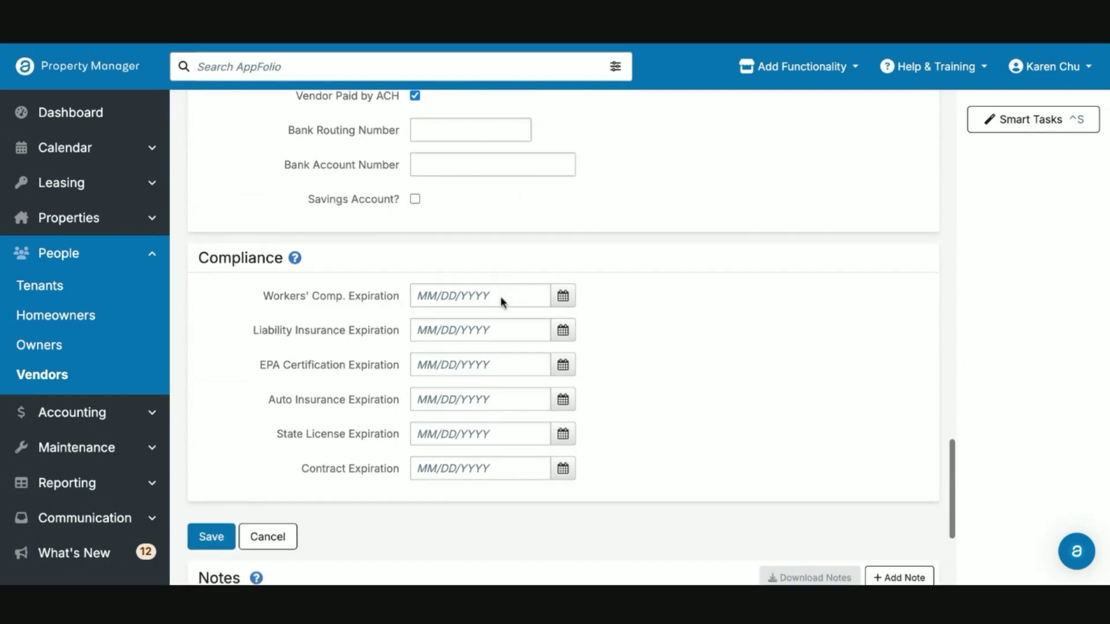
pyautogui.scroll(-1, 620, 287)
pyautogui.scroll(-1, 634, 370)
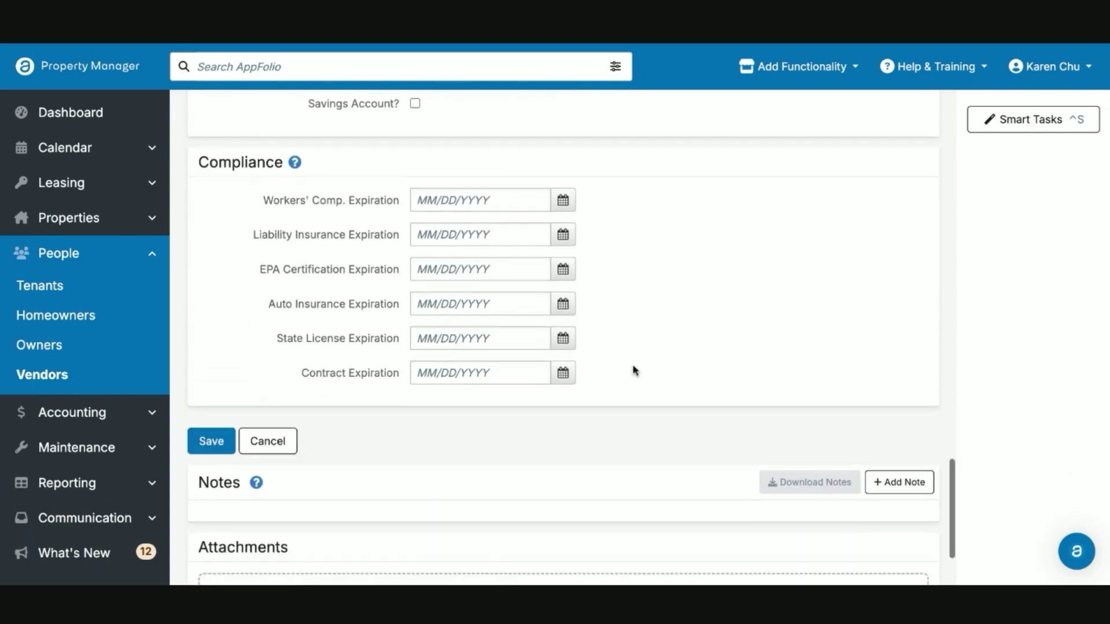
pyautogui.scroll(-1, 634, 371)
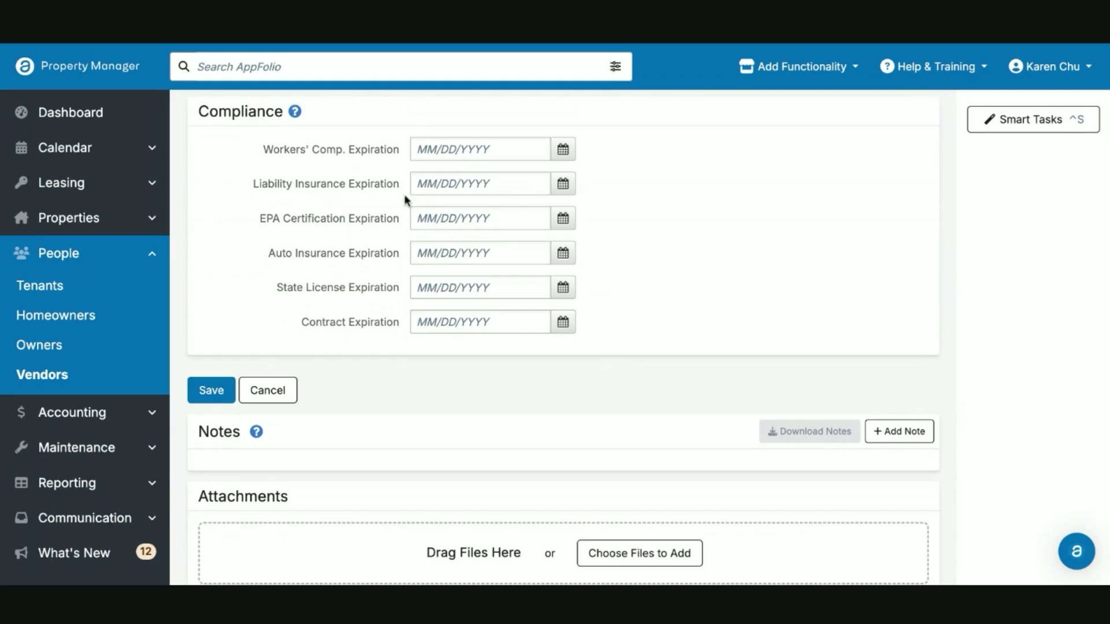
pyautogui.scroll(-1, 437, 400)
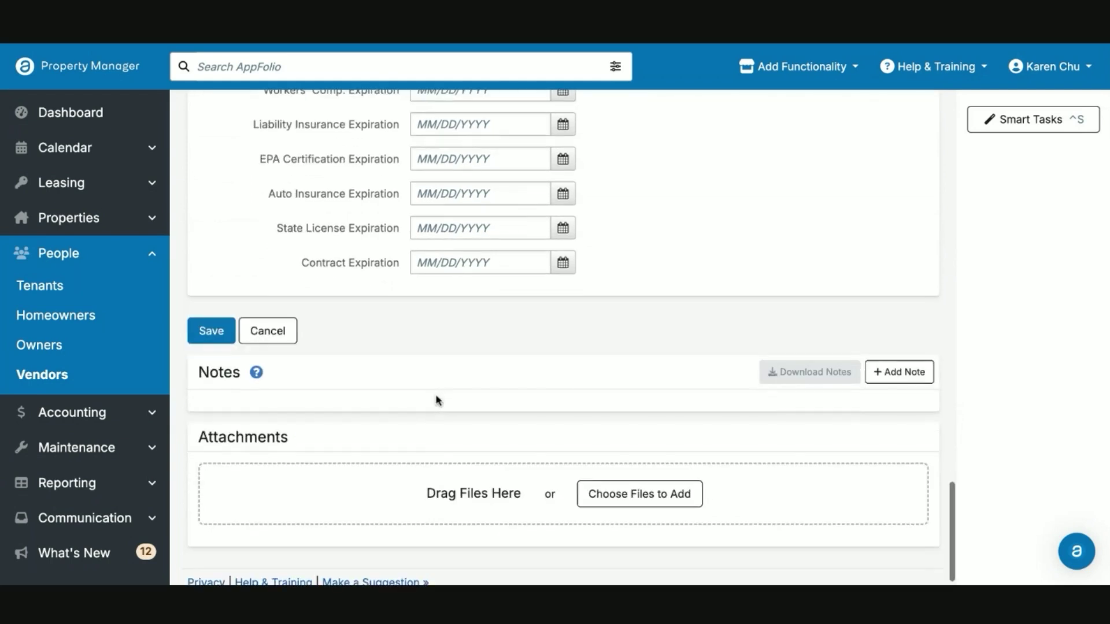
# Save the completed New Vendor form
pyautogui.click(215, 340)
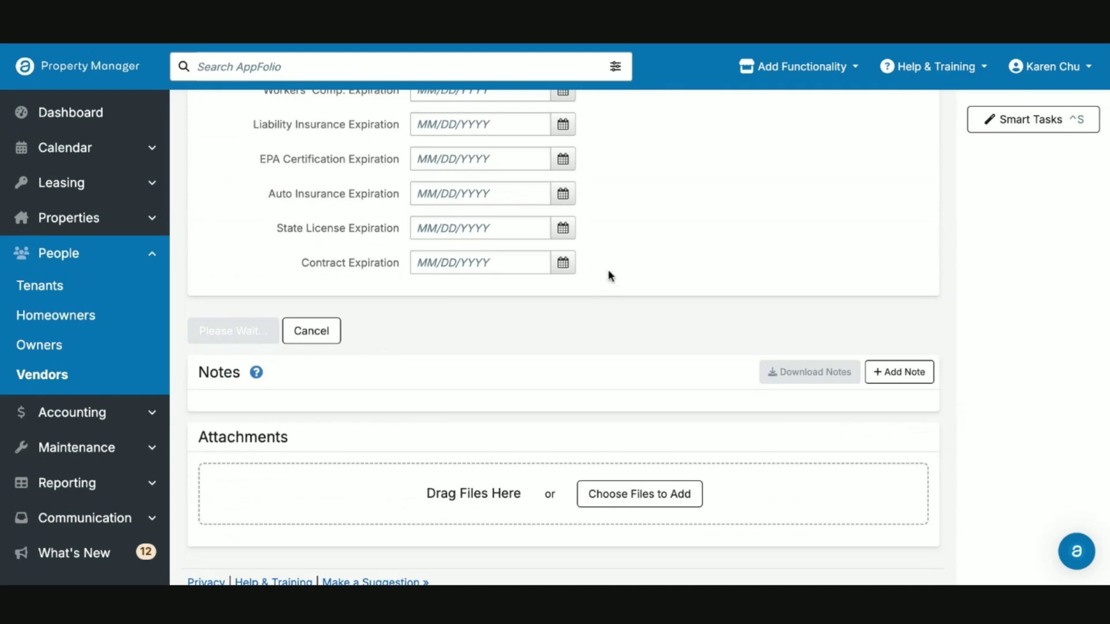